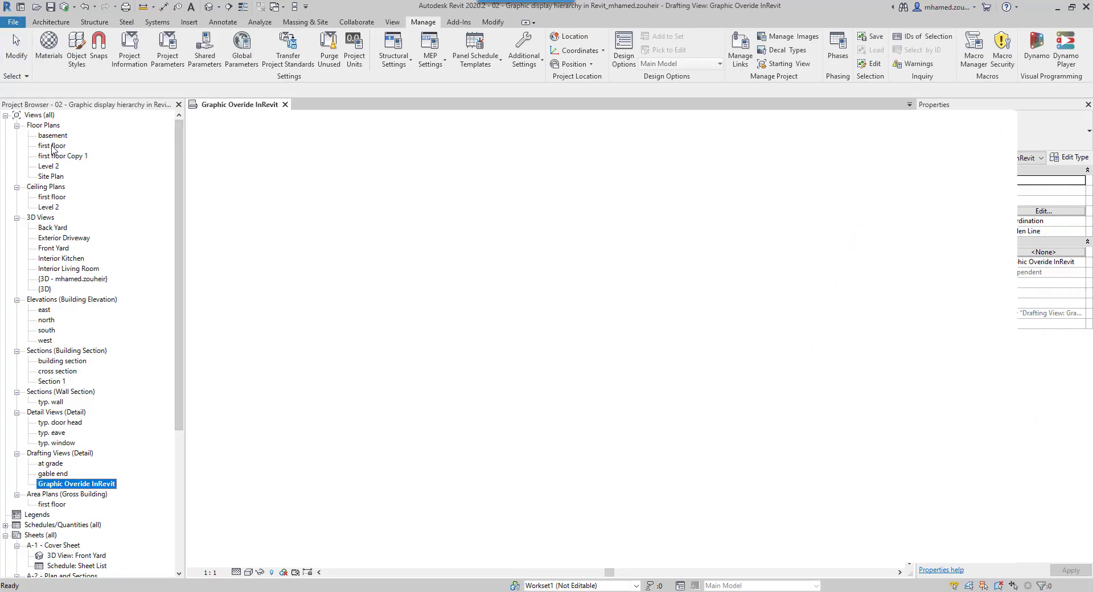
Open the first floor plan view from the Project Browser.
double_click(52, 146)
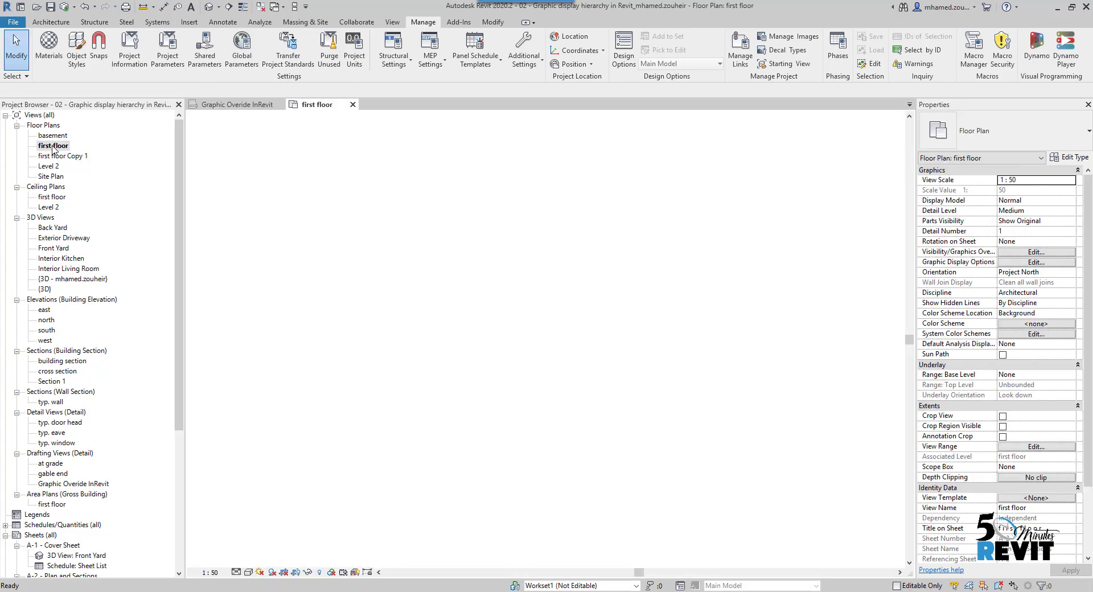
scroll(414, 431, up, 3)
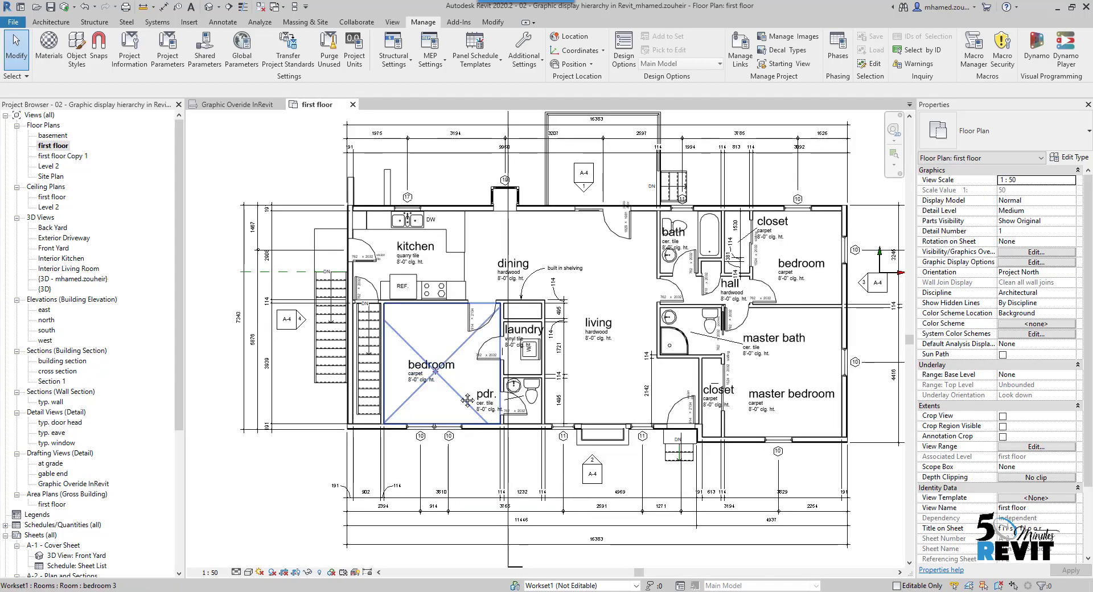
scroll(414, 431, down, 2)
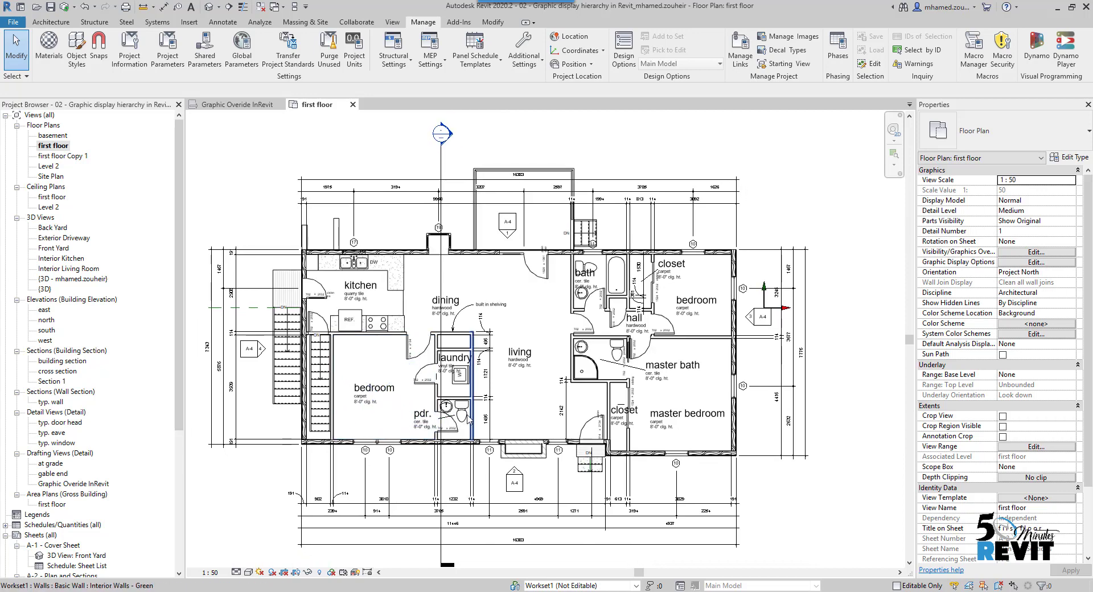
Override the Walls cut lines to Blue in Visibility/Graphic Overrides (VG) and apply.
key(v)
key(g)
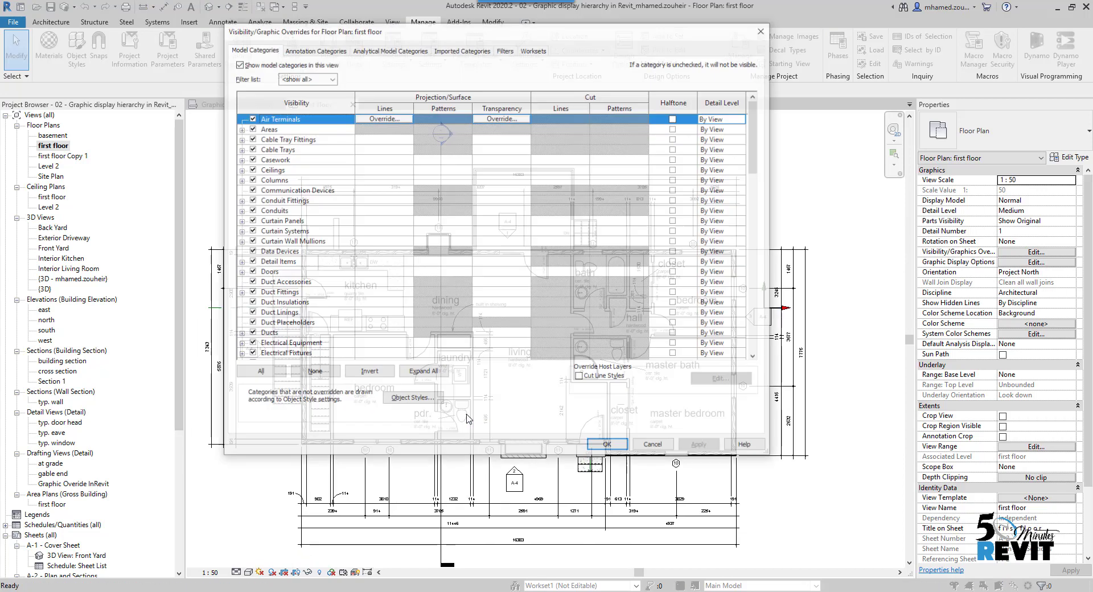
click(301, 263)
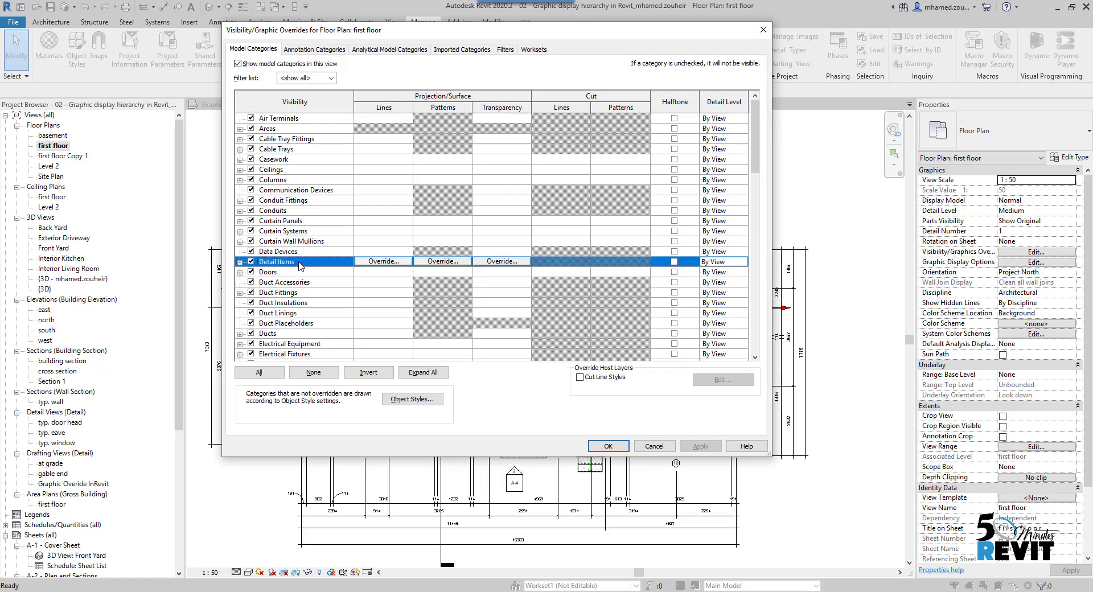
key(w)
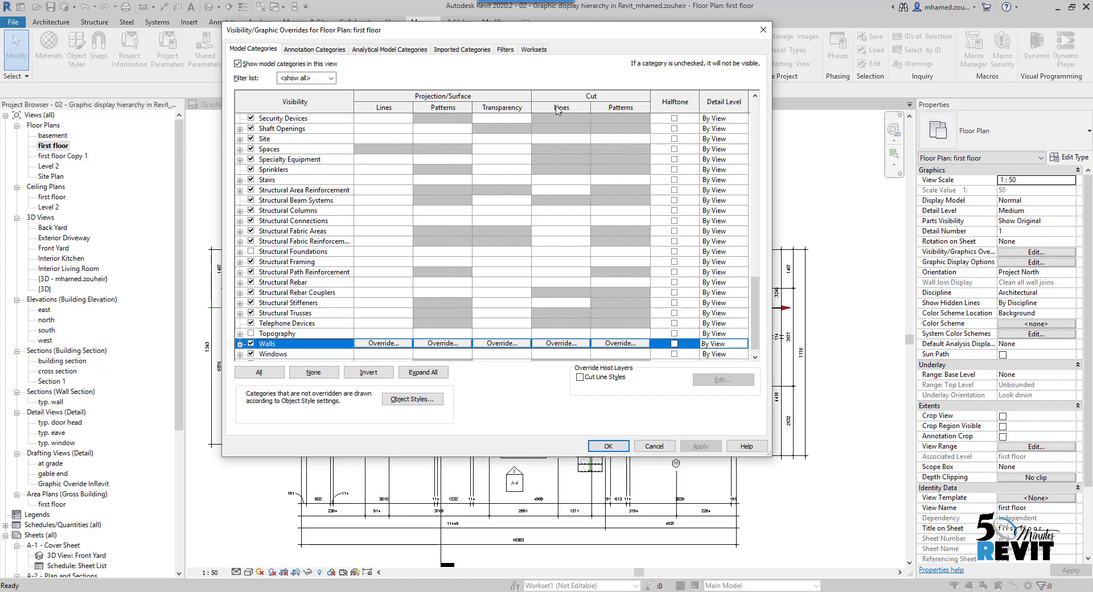
click(570, 343)
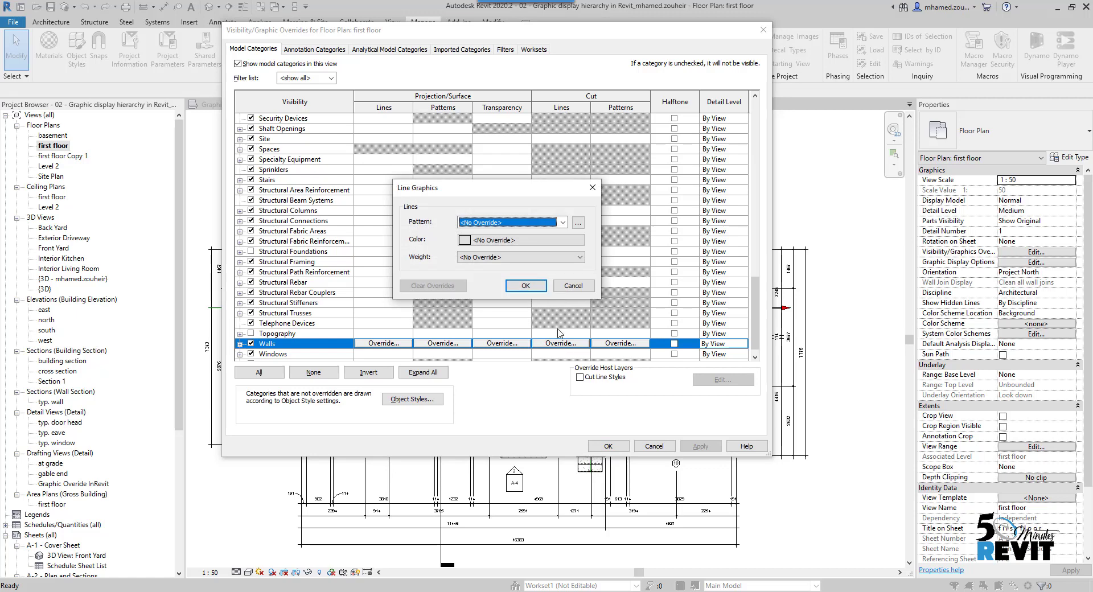
click(500, 239)
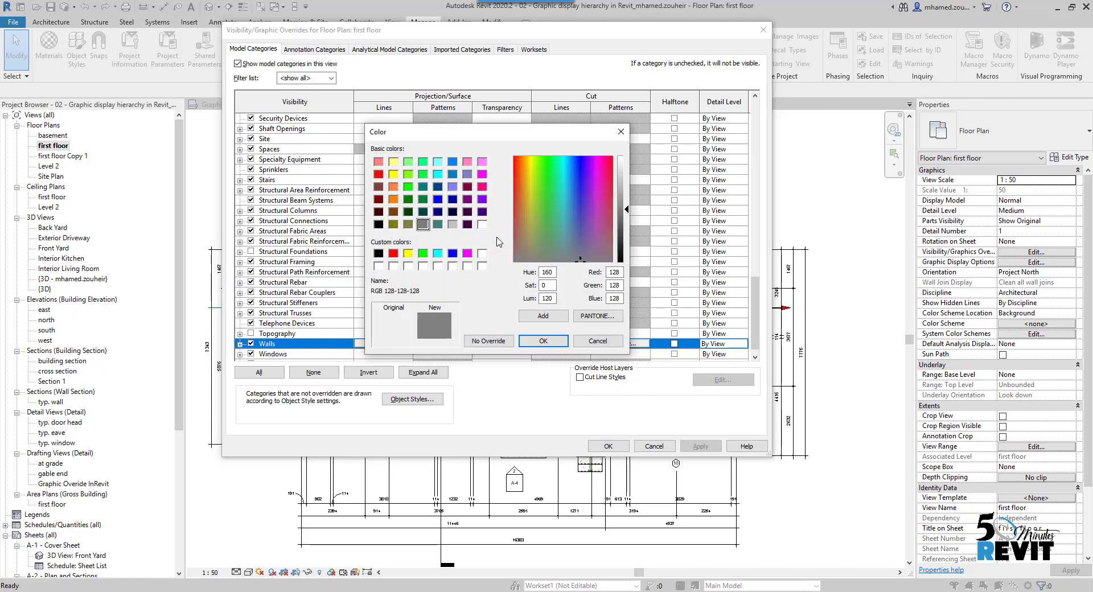
click(437, 199)
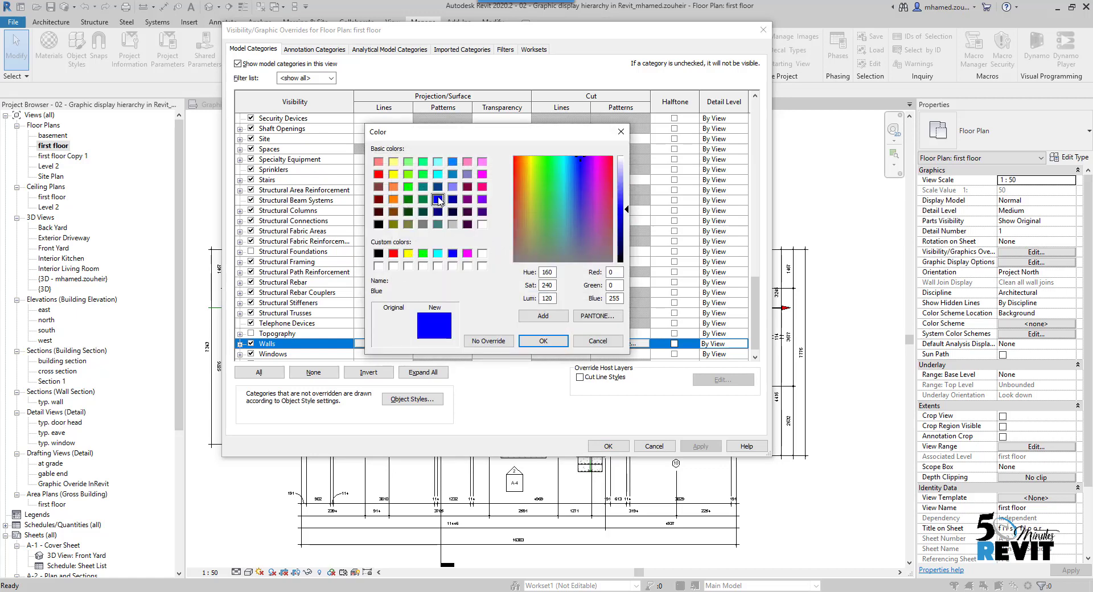
click(543, 341)
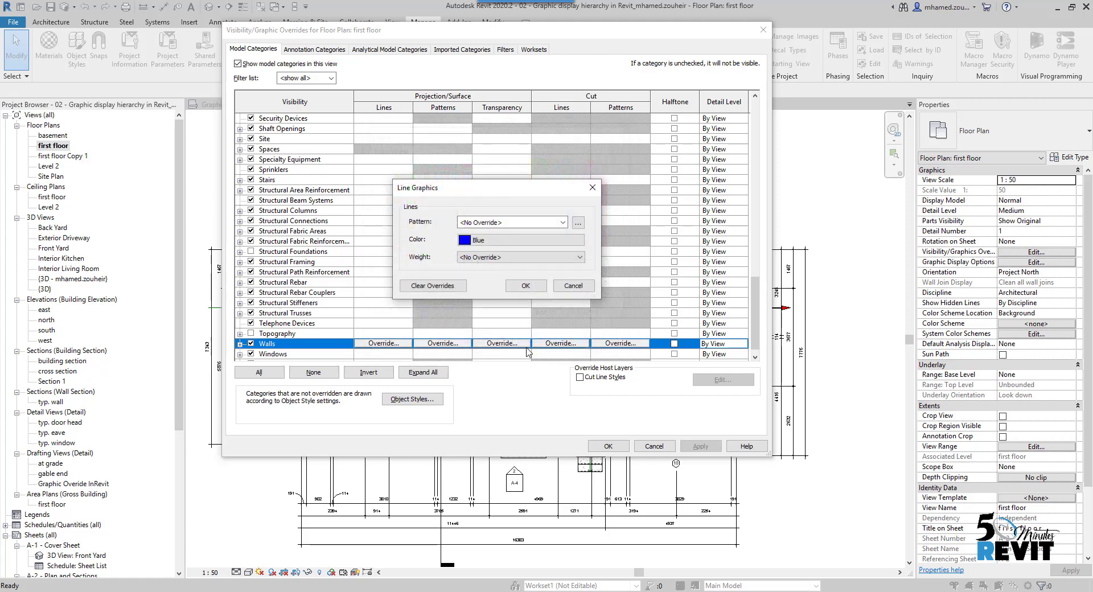
click(523, 286)
click(608, 446)
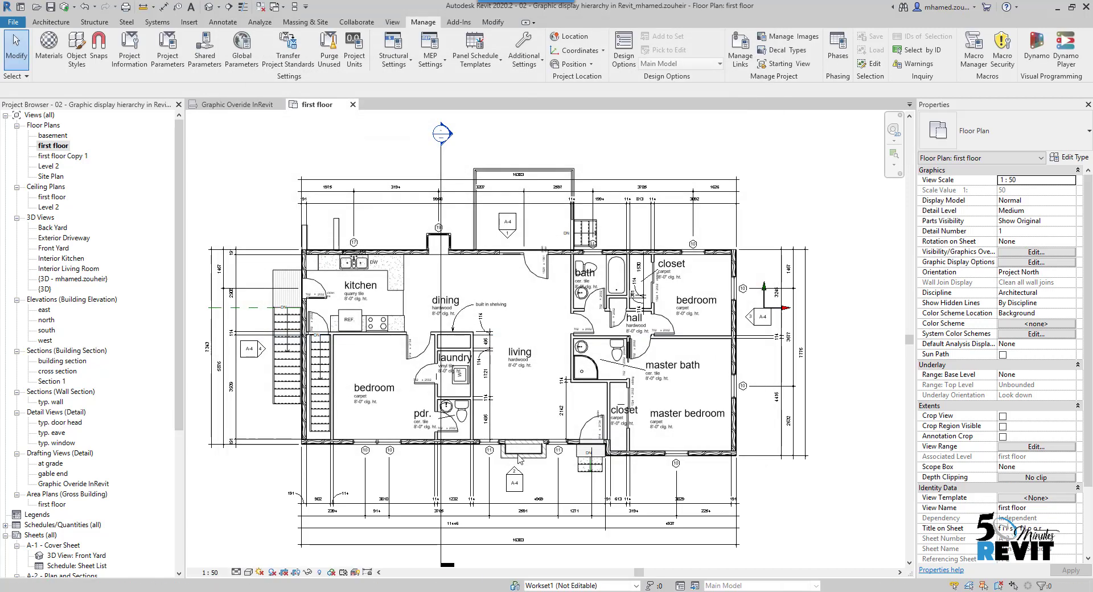
scroll(545, 414, up, 4)
middle_drag(551, 417, 617, 396)
middle_drag(314, 318, 364, 384)
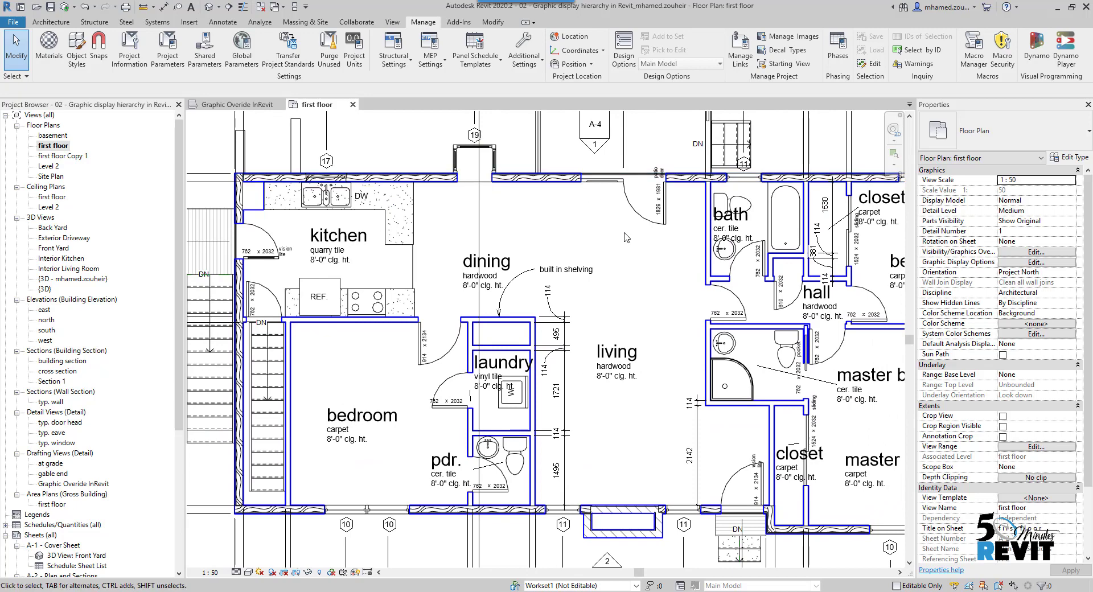
scroll(592, 239, down, 3)
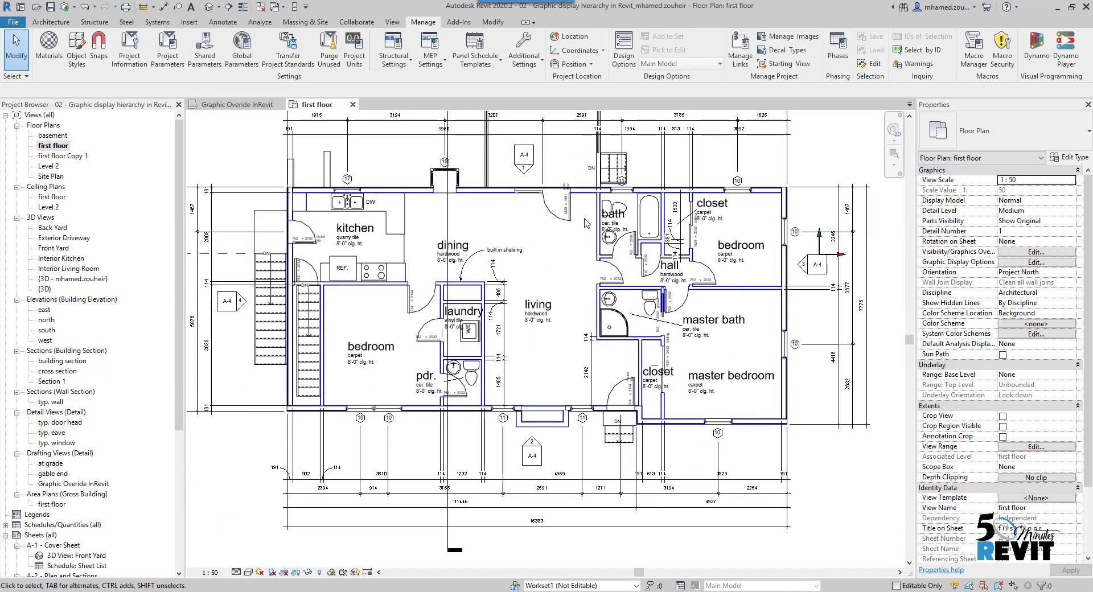
scroll(570, 288, up, 3)
mouse_move(569, 288)
middle_down()
mouse_move(493, 305)
mouse_move(489, 293)
mouse_move(547, 288)
middle_up()
scroll(462, 285, down, 2)
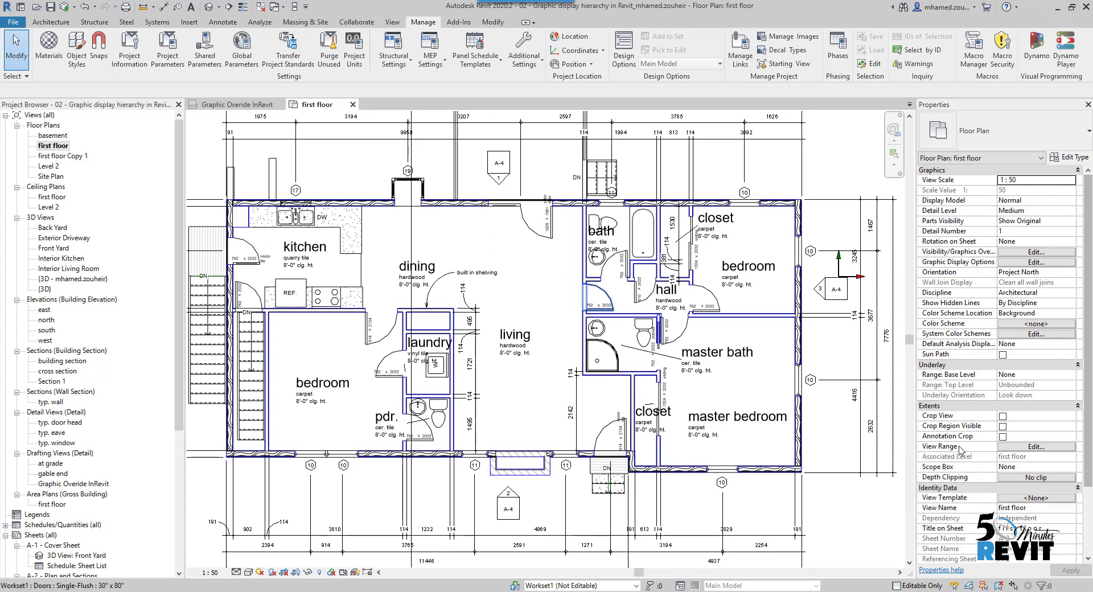
click(1035, 447)
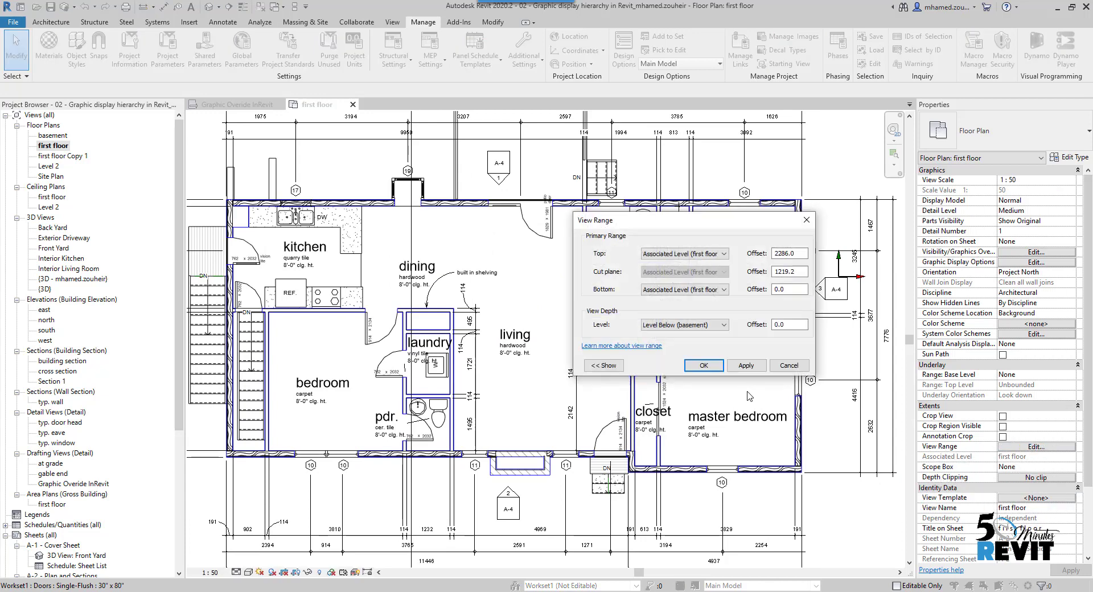
click(604, 366)
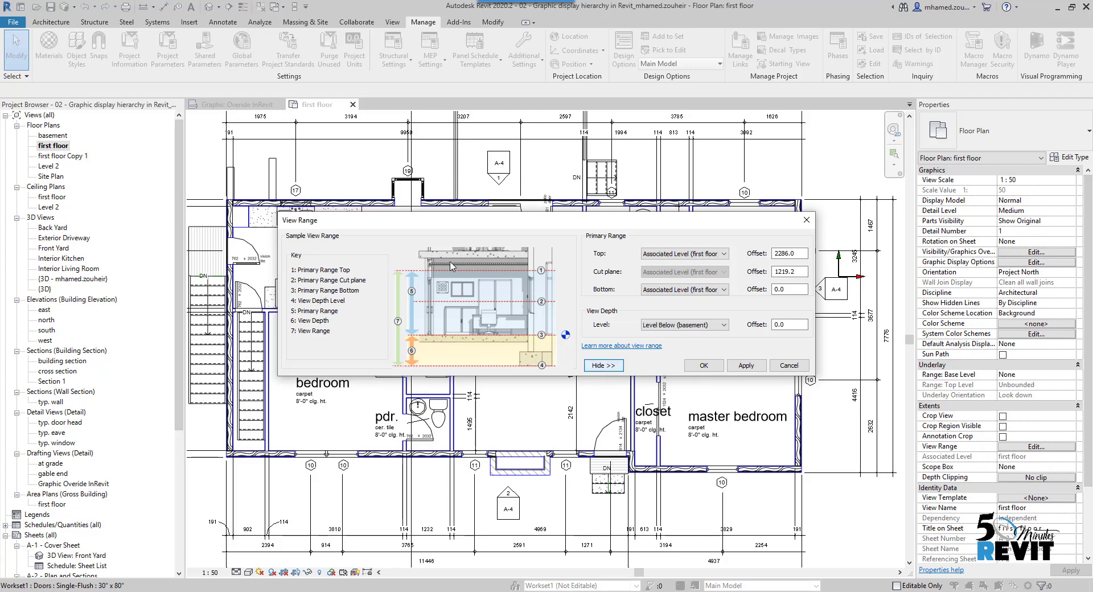
drag(471, 221, 448, 164)
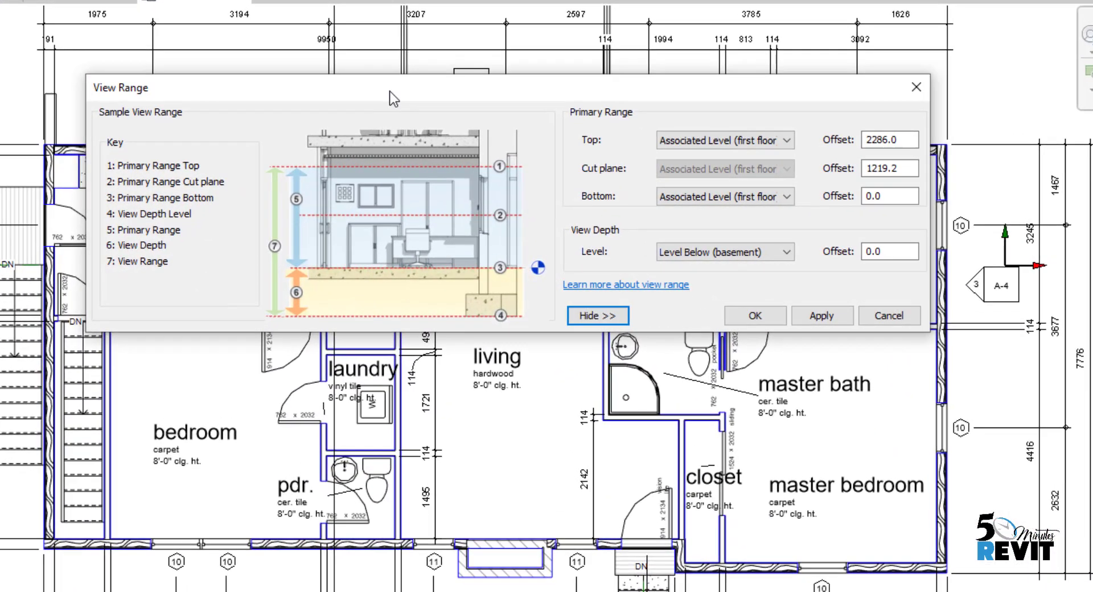
drag(388, 91, 401, 40)
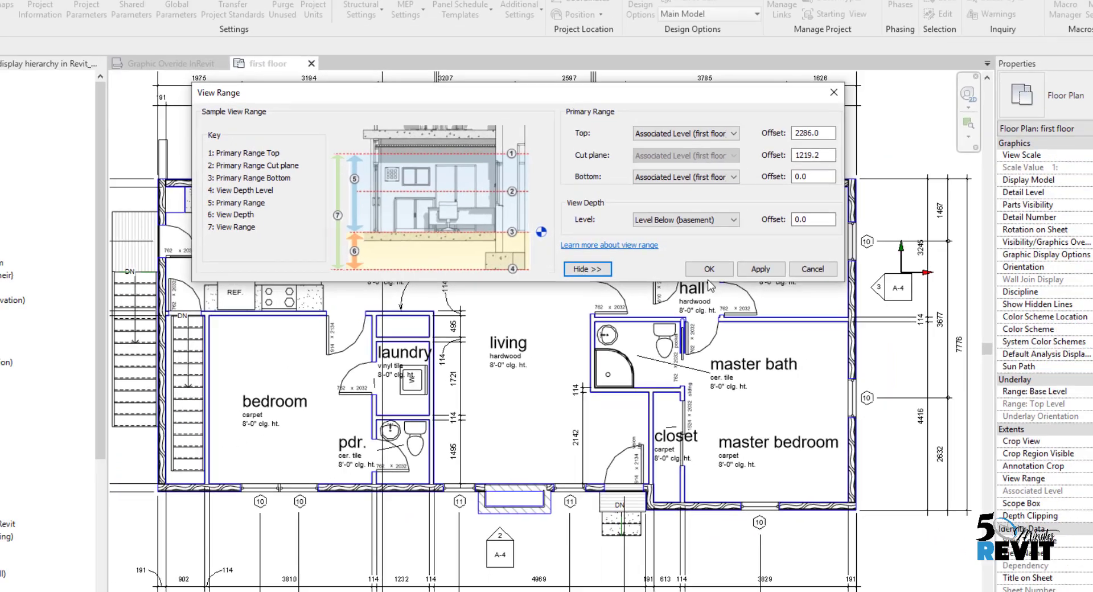
key(Return)
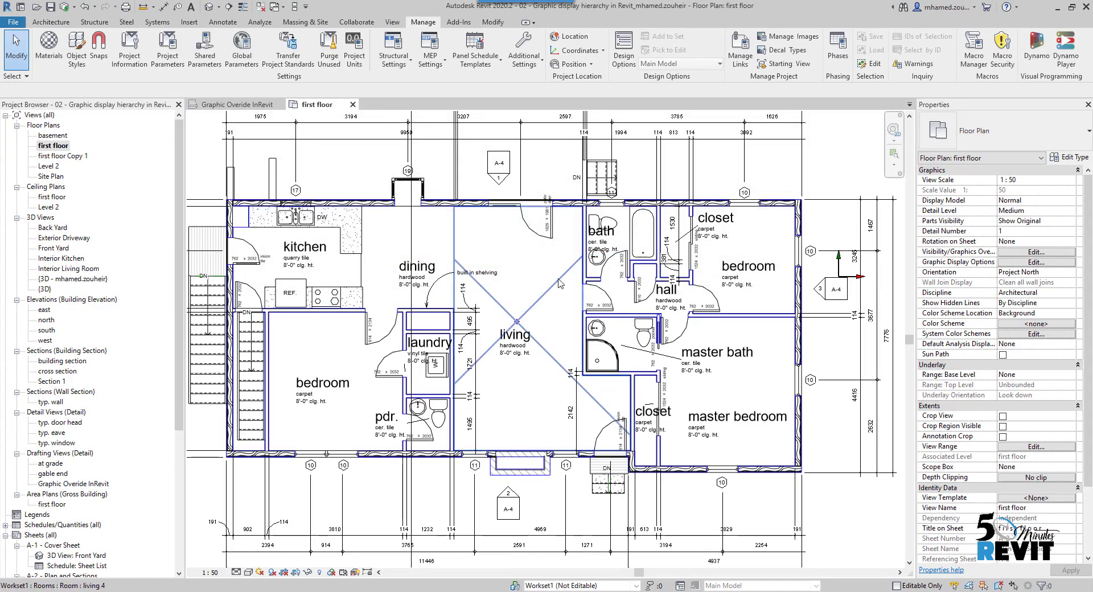
scroll(519, 375, down, 3)
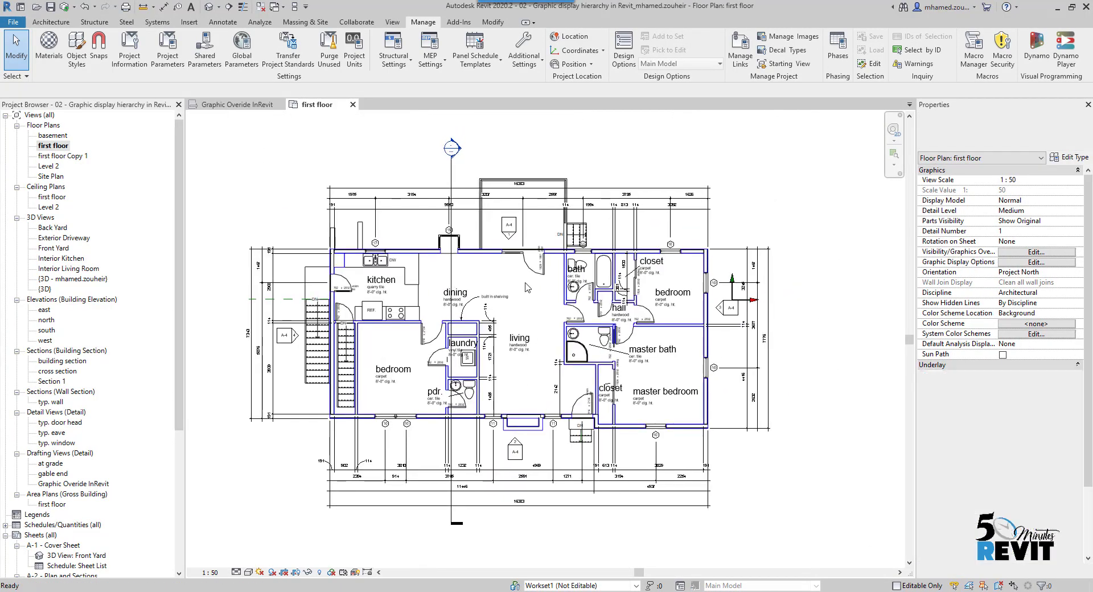
double_click(460, 150)
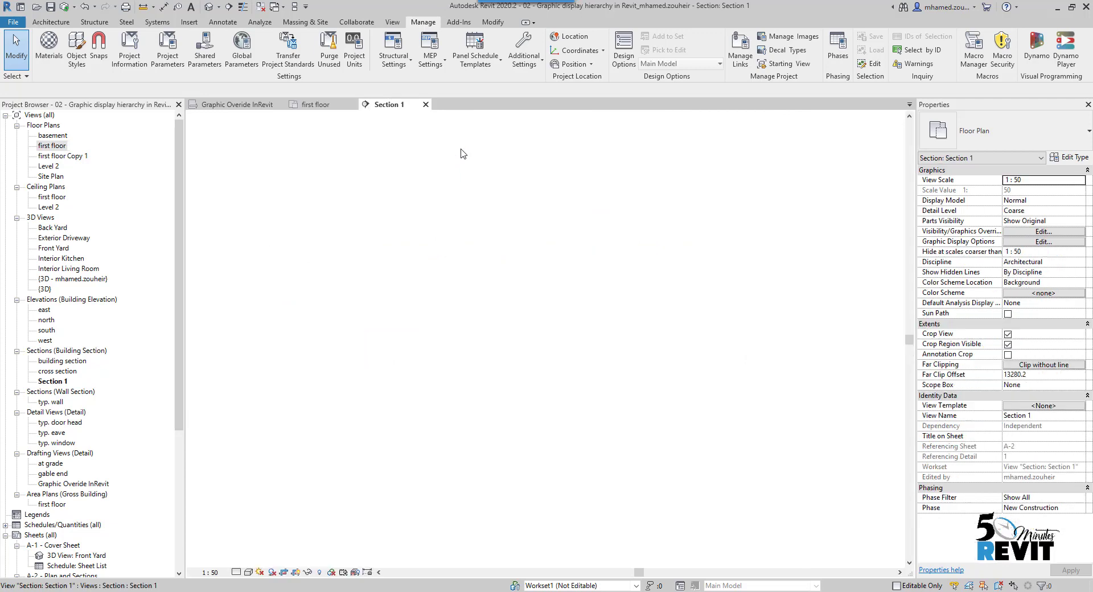
scroll(484, 419, up, 2)
middle_drag(484, 423, 471, 389)
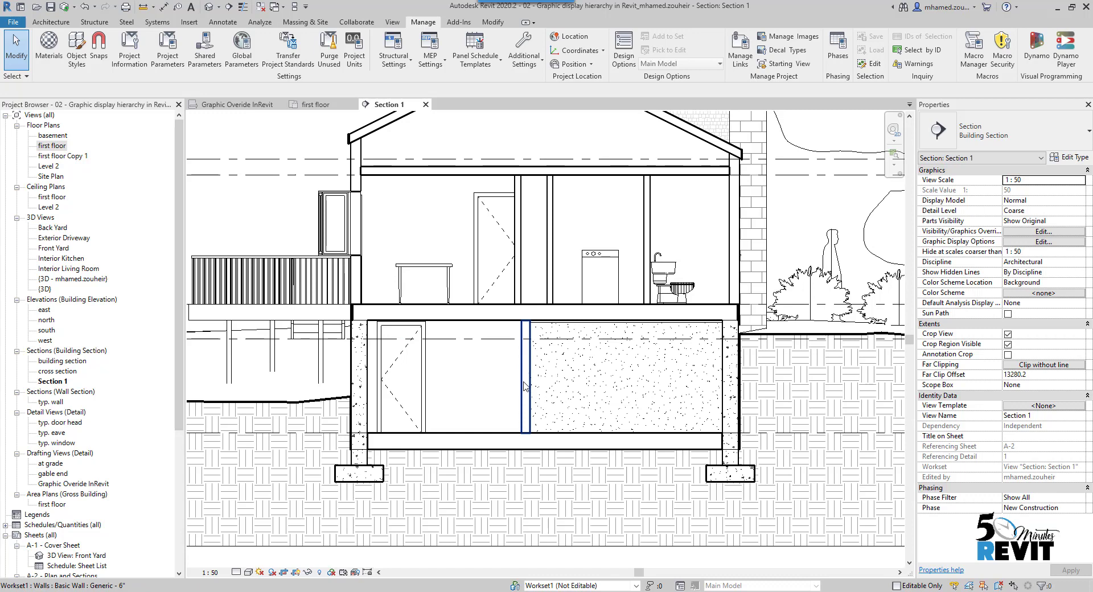
click(425, 104)
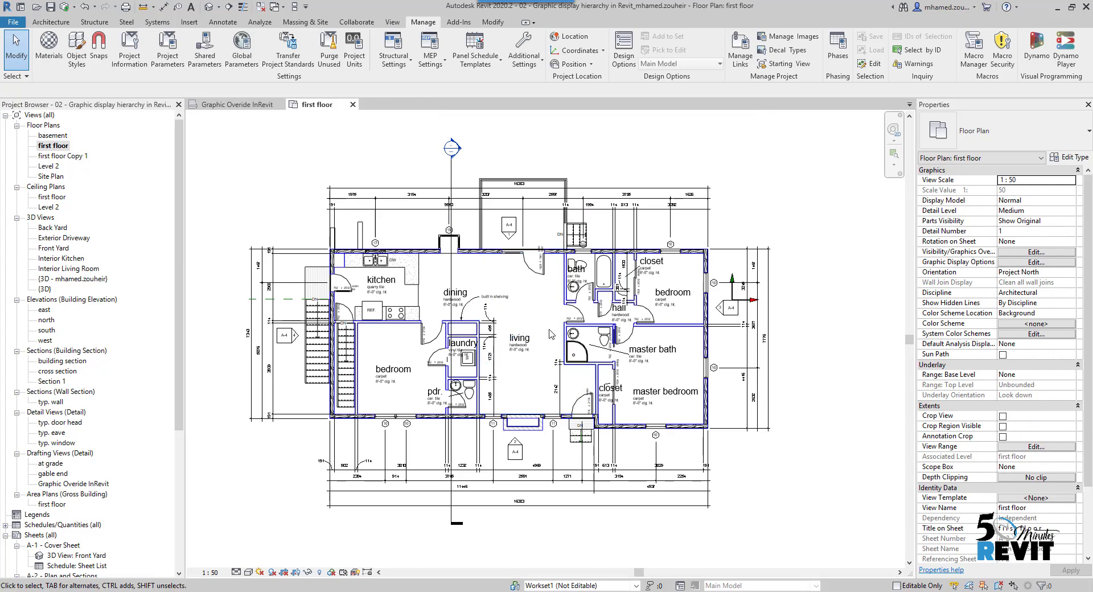
Give the Floors category a 50% transparency override in Visibility/Graphic Overrides.
key(v)
key(g)
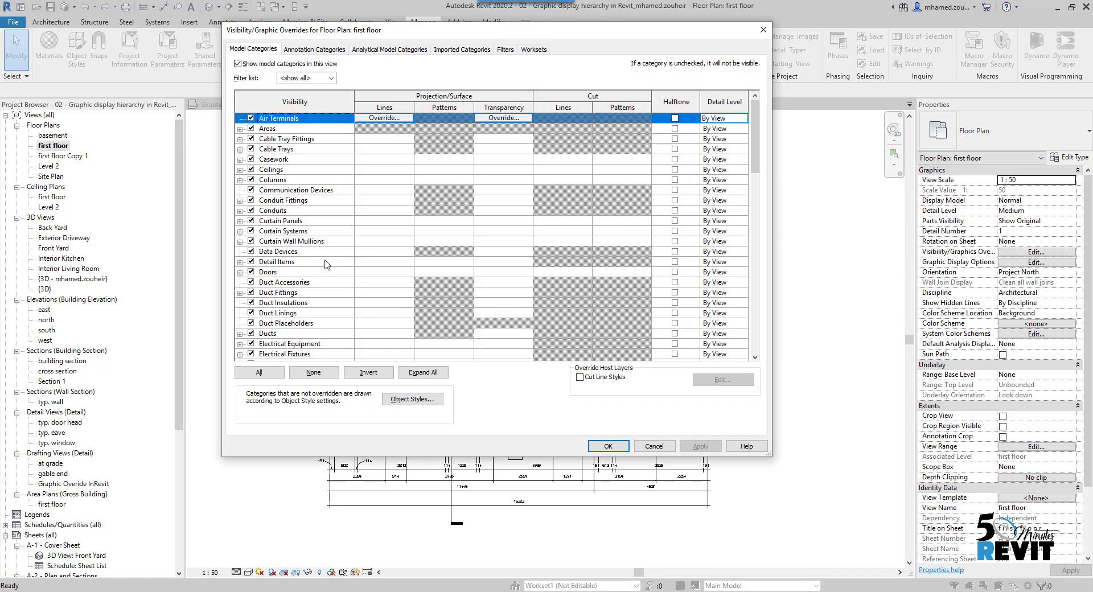
click(326, 262)
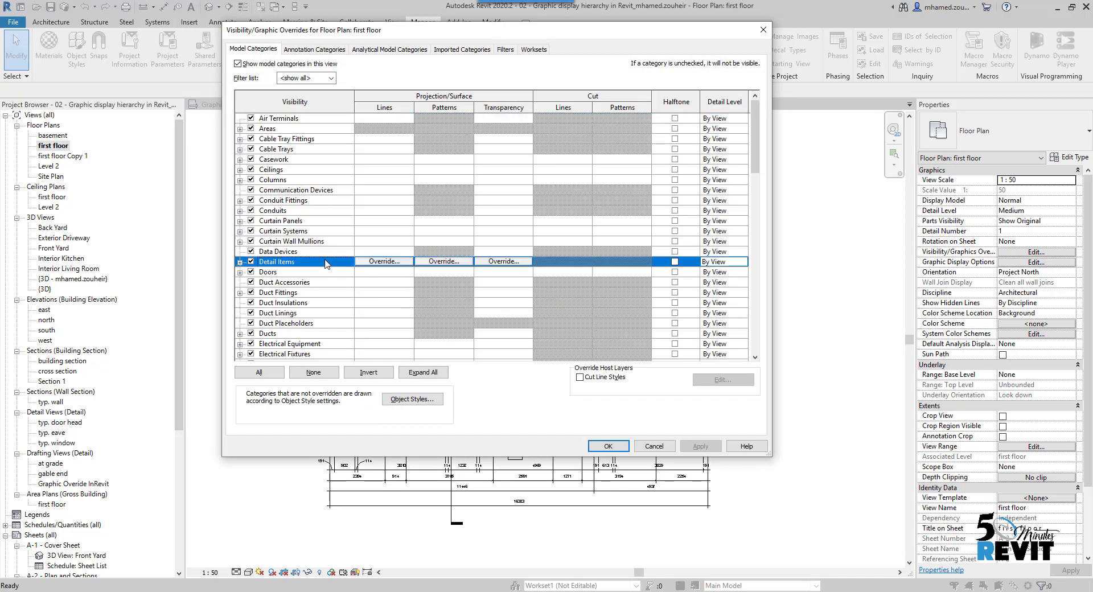
scroll(326, 262, down, 2)
click(328, 334)
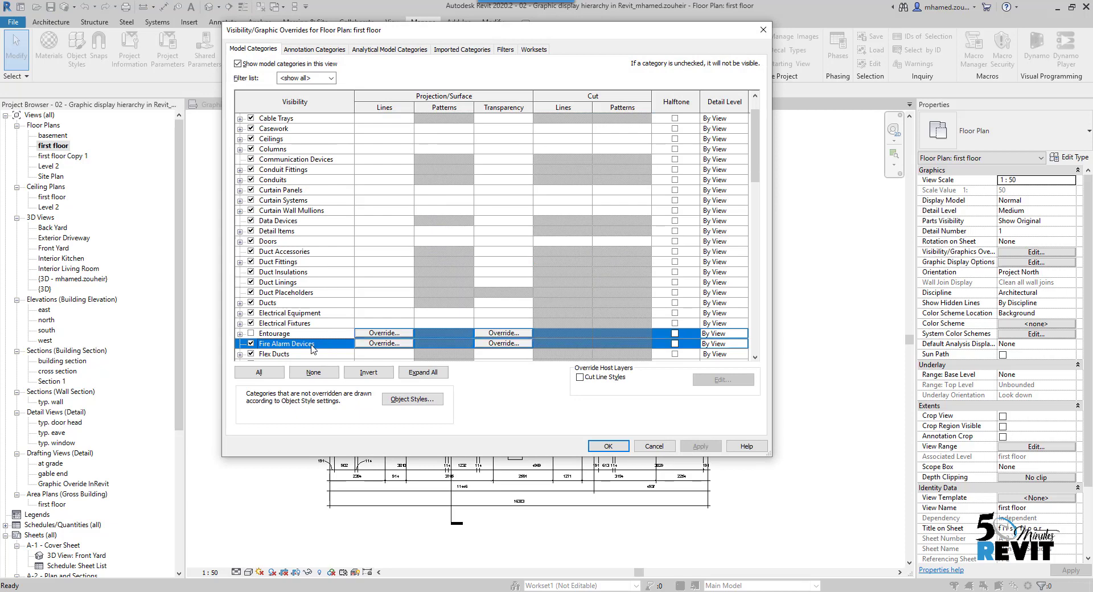
scroll(308, 348, down, 1)
click(285, 345)
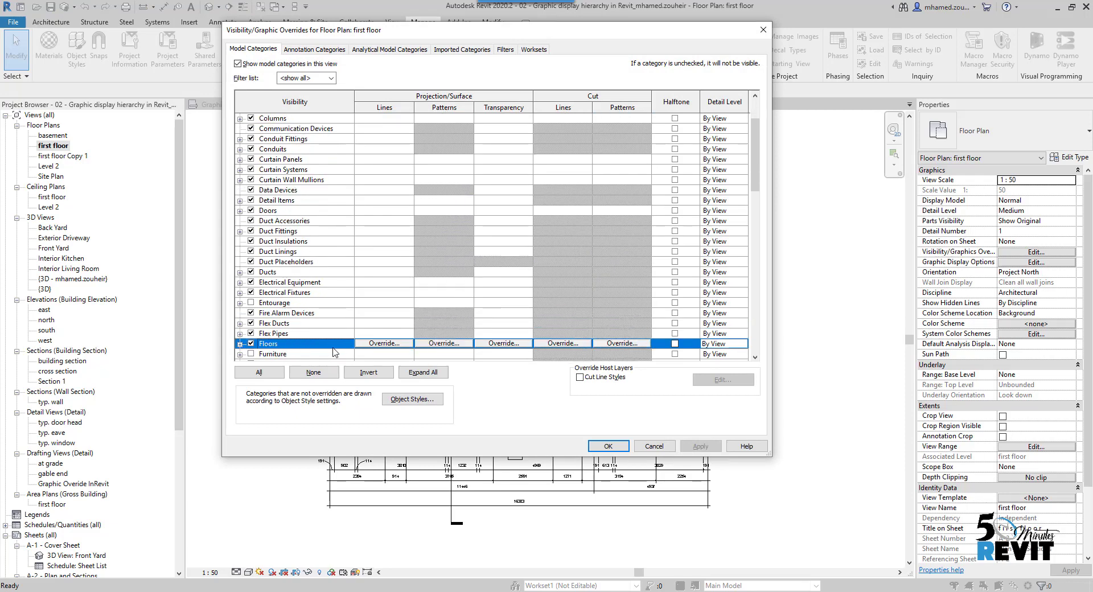
click(502, 343)
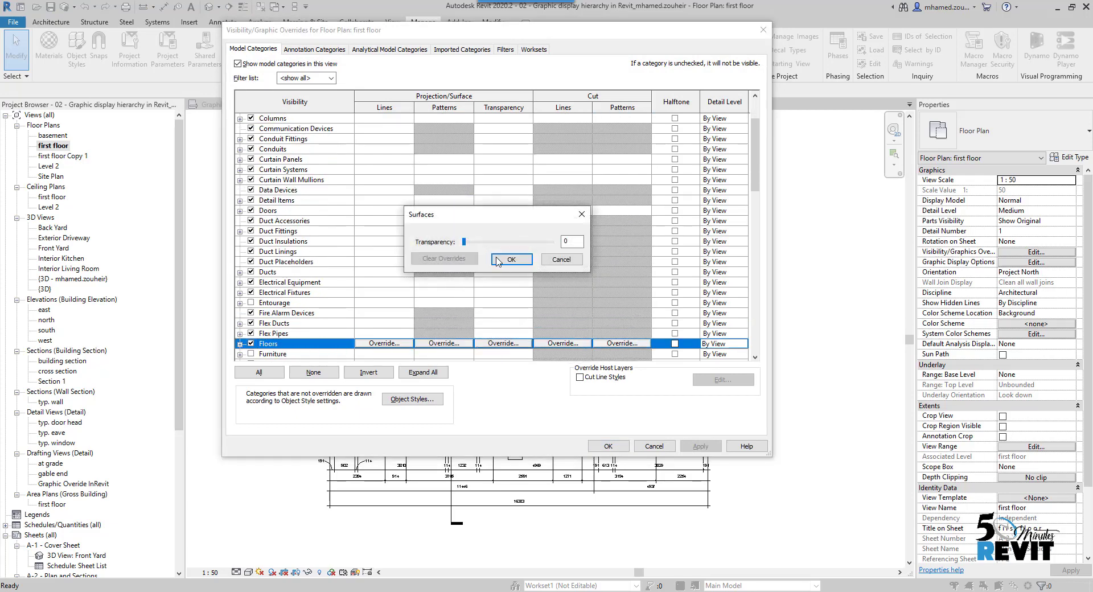
drag(571, 240, 556, 240)
text(50)
click(511, 259)
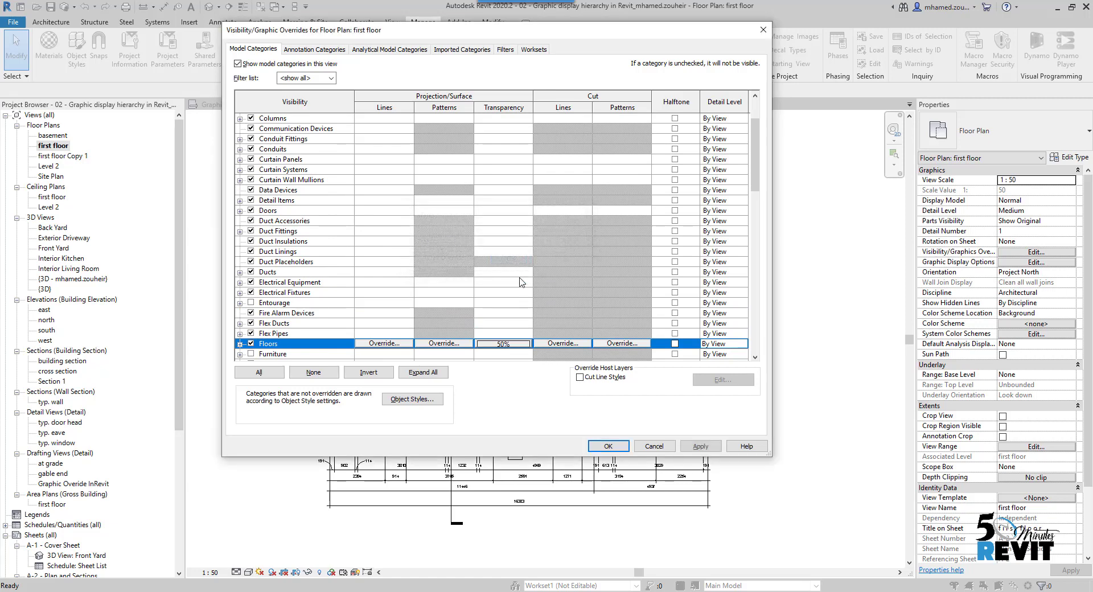
Apply the overrides and zoom into the living room to inspect the blue walls.
click(607, 448)
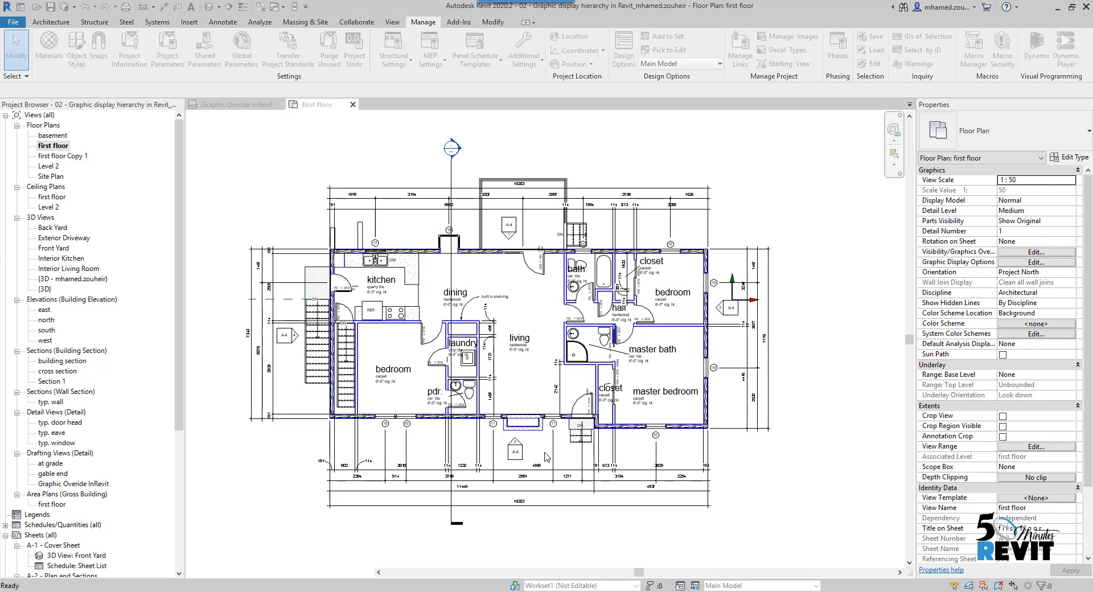
scroll(535, 342, up, 5)
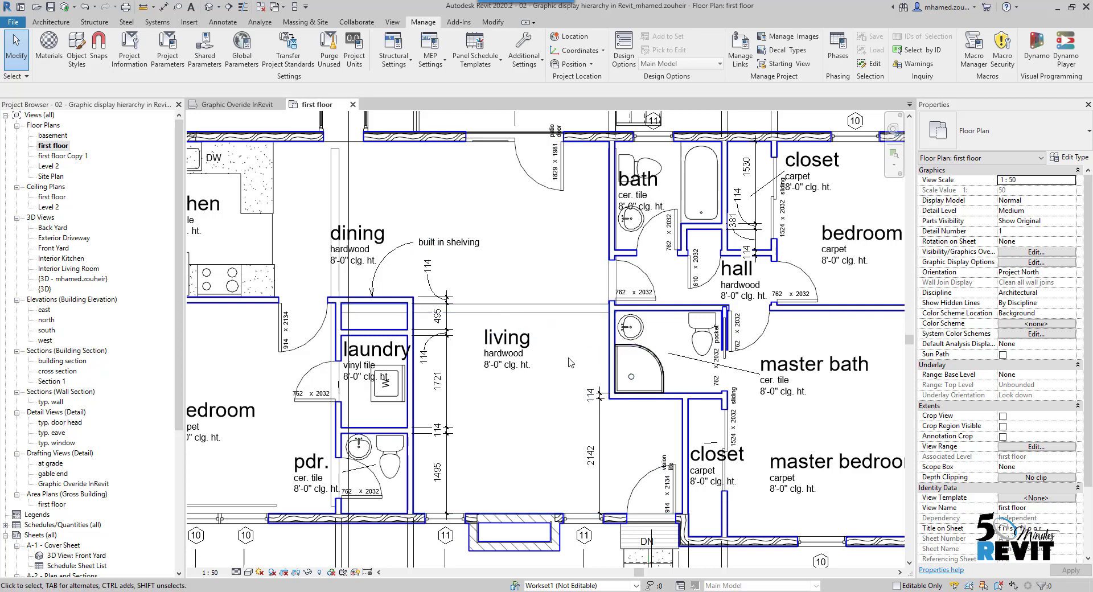
scroll(571, 357, down, 1)
scroll(578, 352, up, 1)
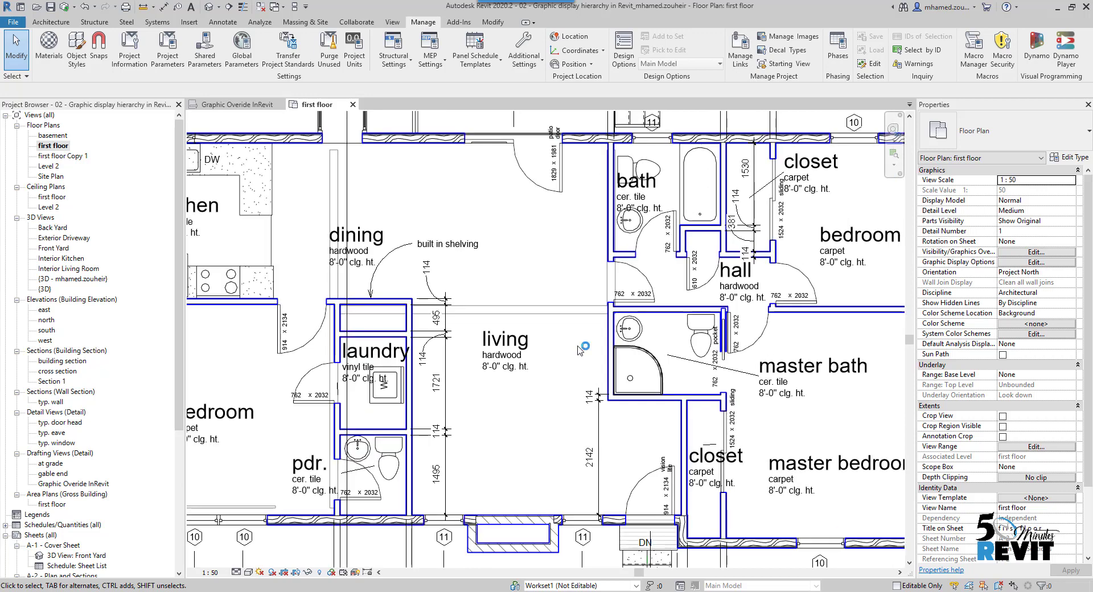
scroll(579, 357, up, 2)
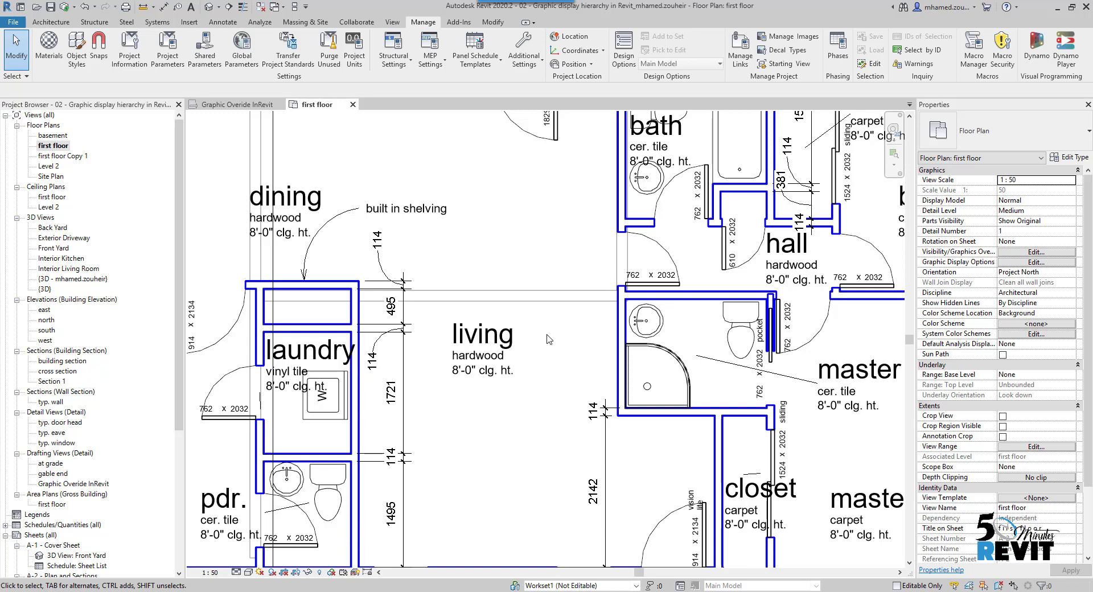
scroll(549, 339, down, 1)
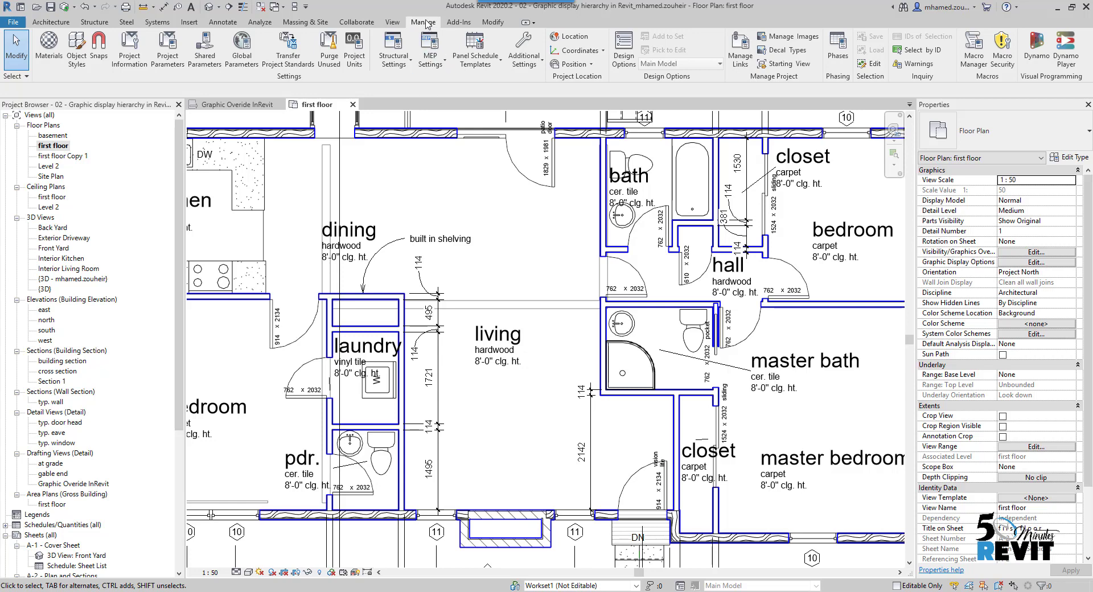
Set the <Beyond> line style's colour to orange, RGB 255-128-064, in Line Styles.
click(536, 67)
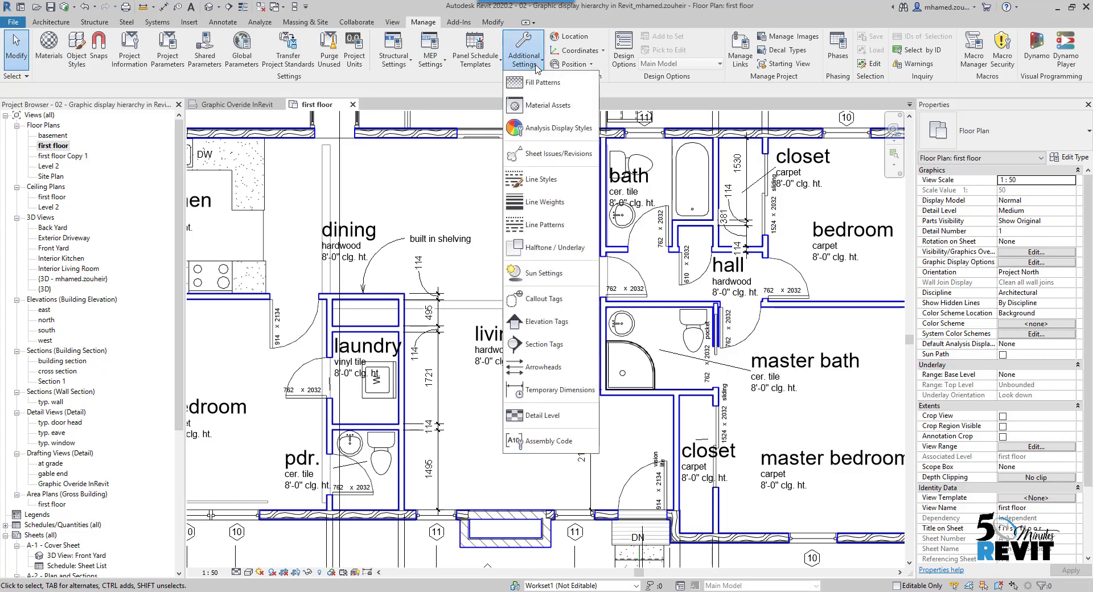
click(539, 180)
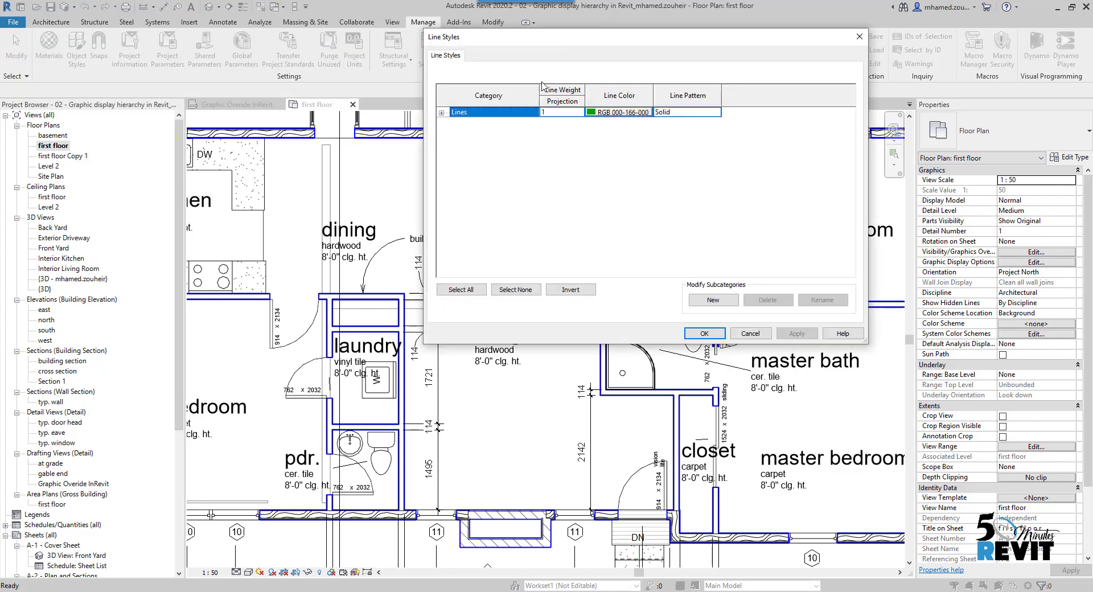
click(441, 113)
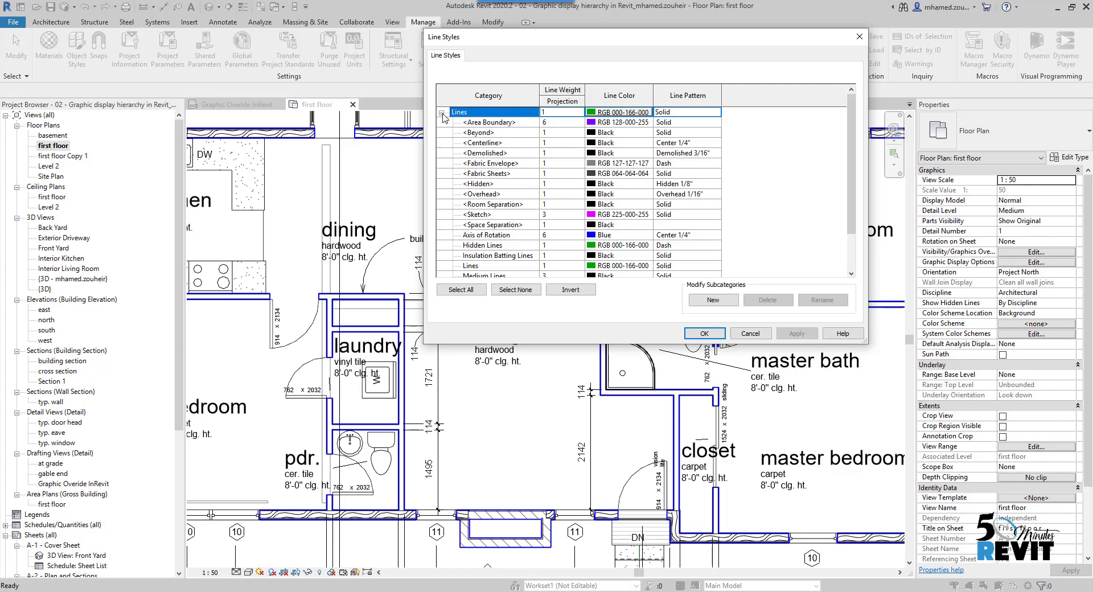
click(481, 135)
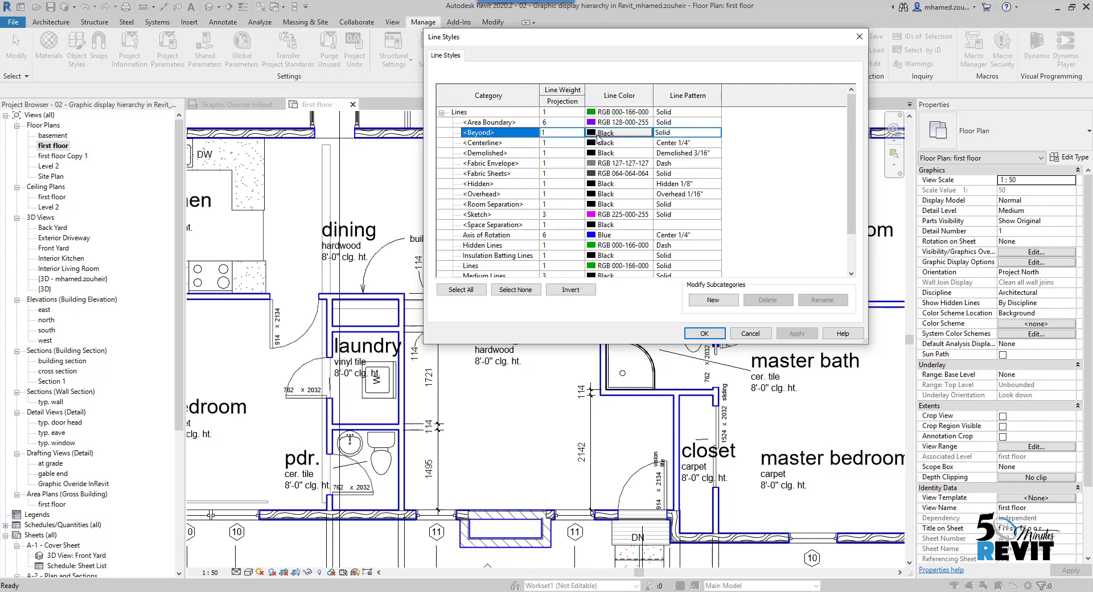
click(605, 135)
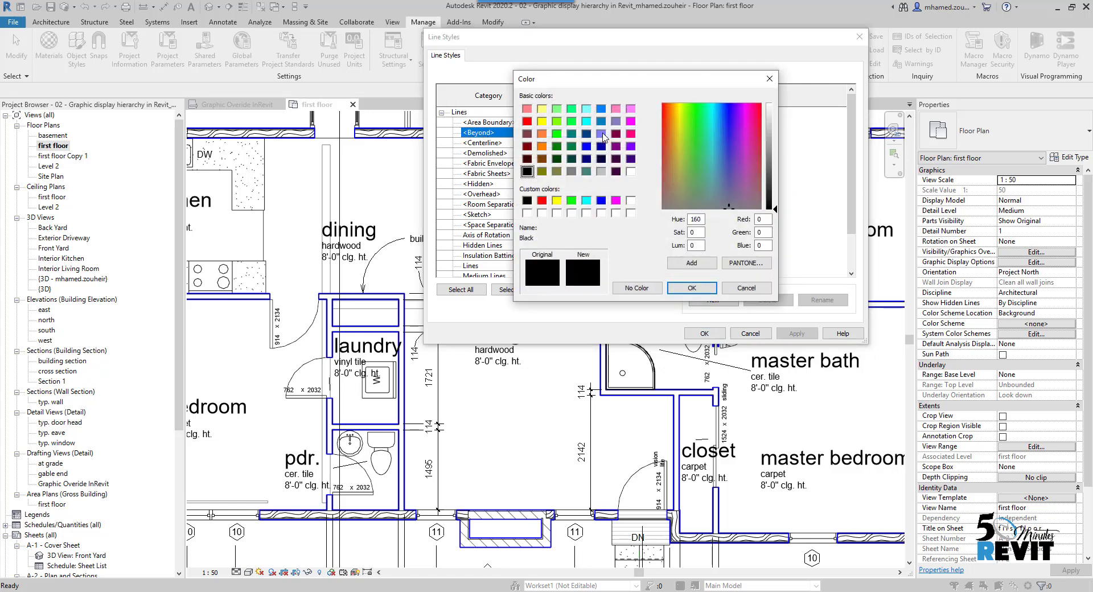
click(542, 134)
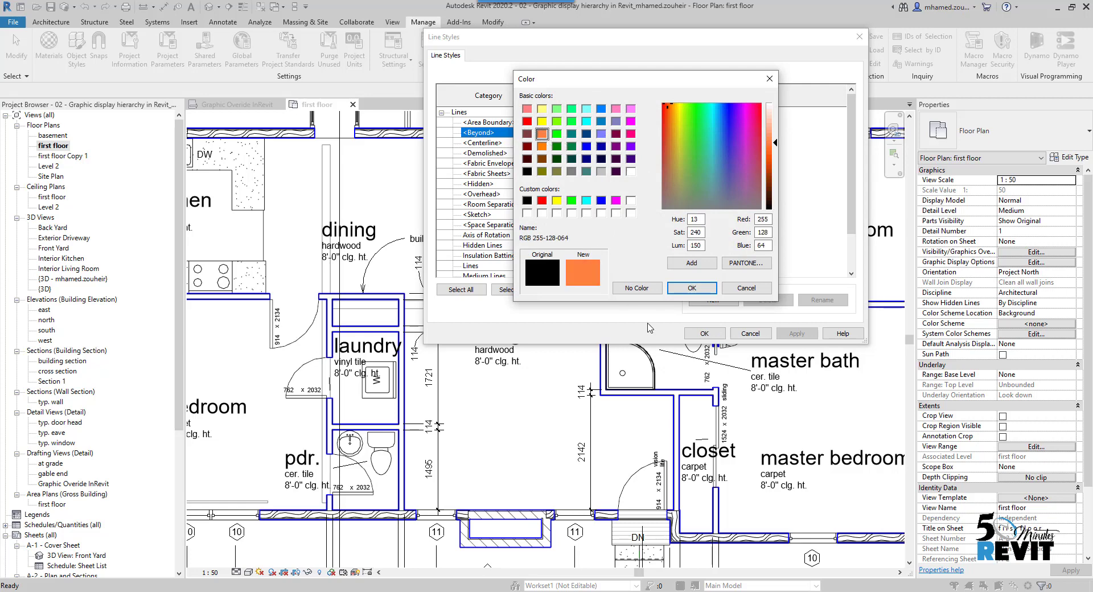
click(692, 287)
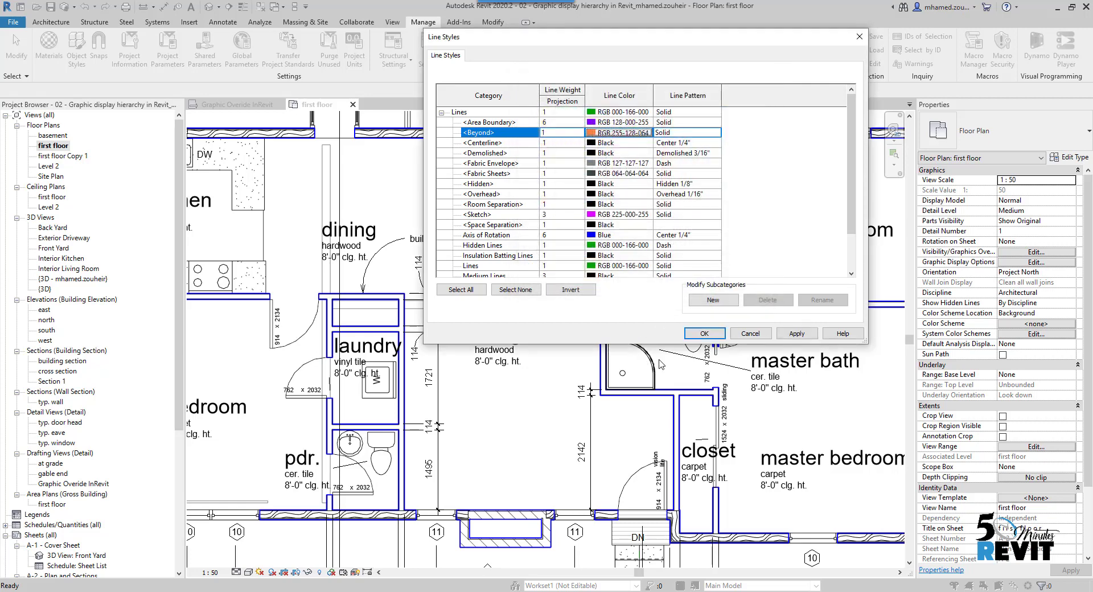
click(704, 334)
scroll(532, 370, up, 3)
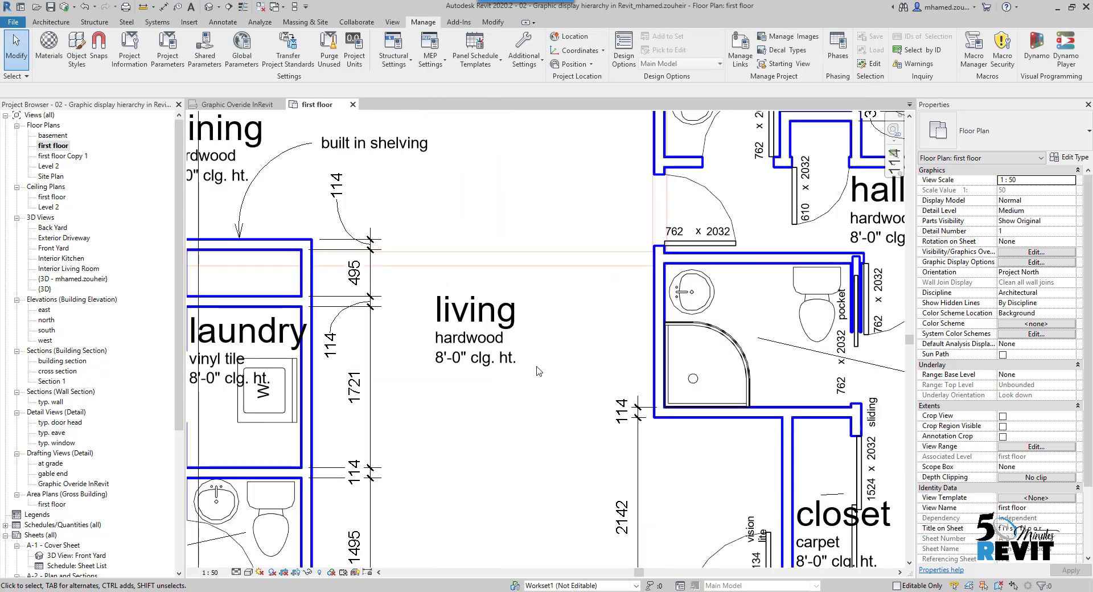
scroll(587, 278, up, 2)
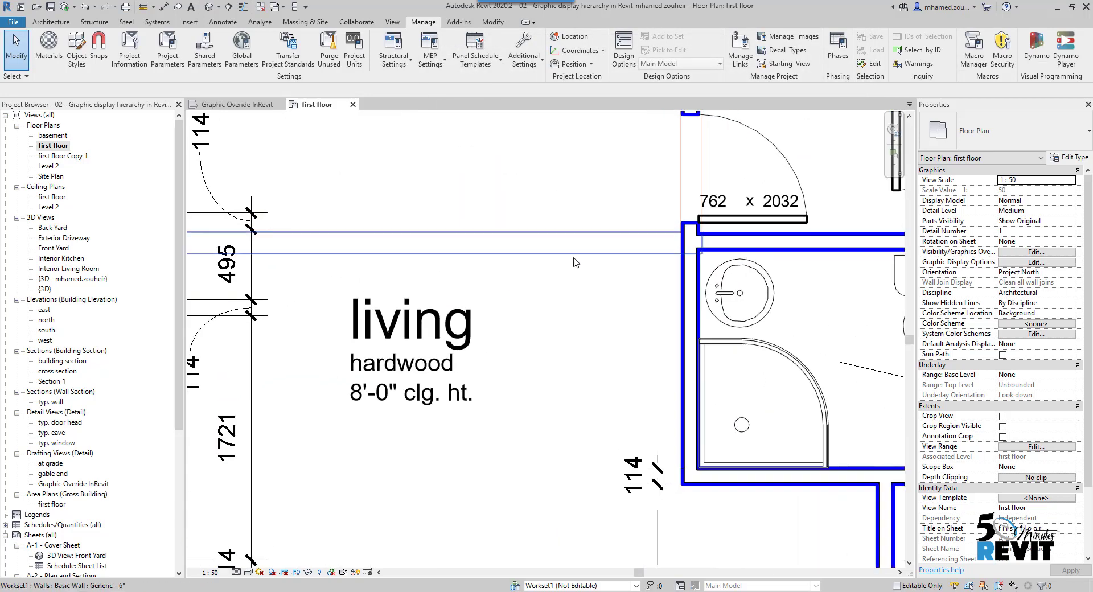
scroll(543, 275, down, 2)
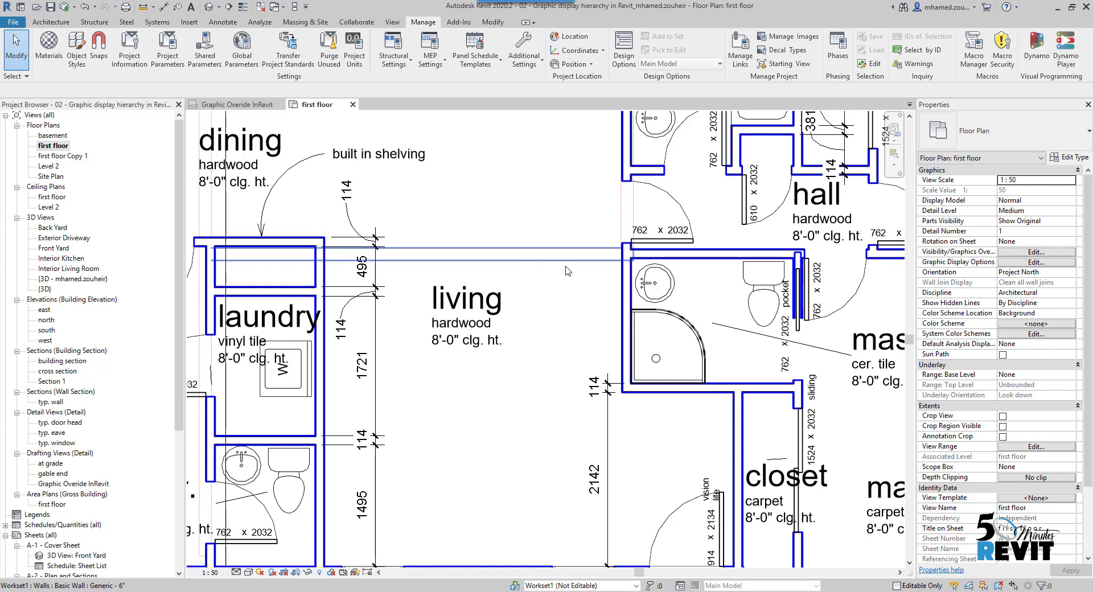
scroll(571, 305, down, 2)
middle_drag(570, 305, 548, 324)
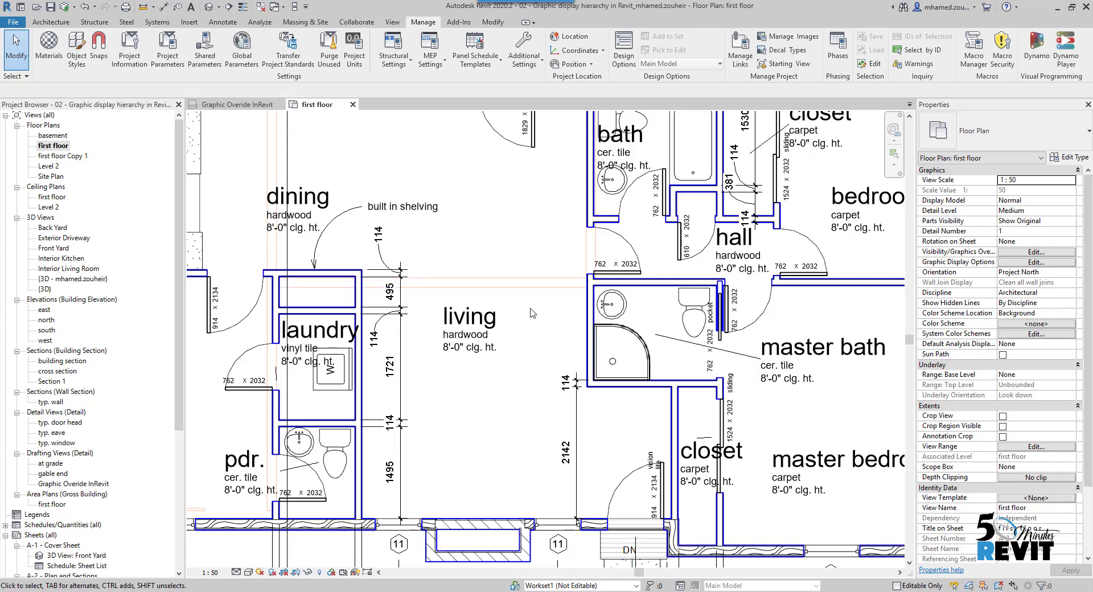
click(523, 54)
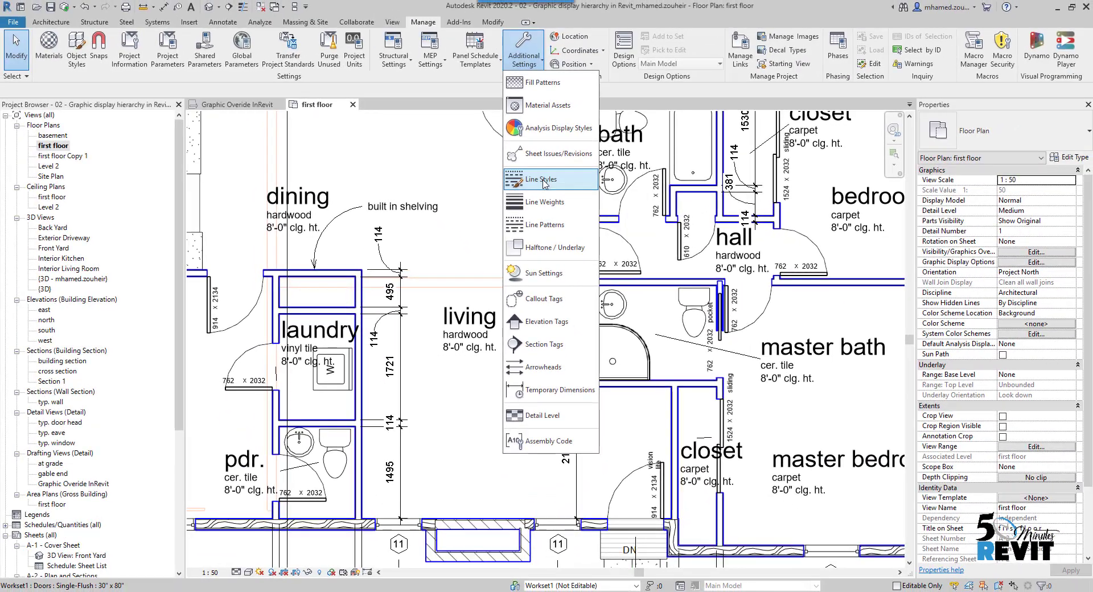
click(548, 117)
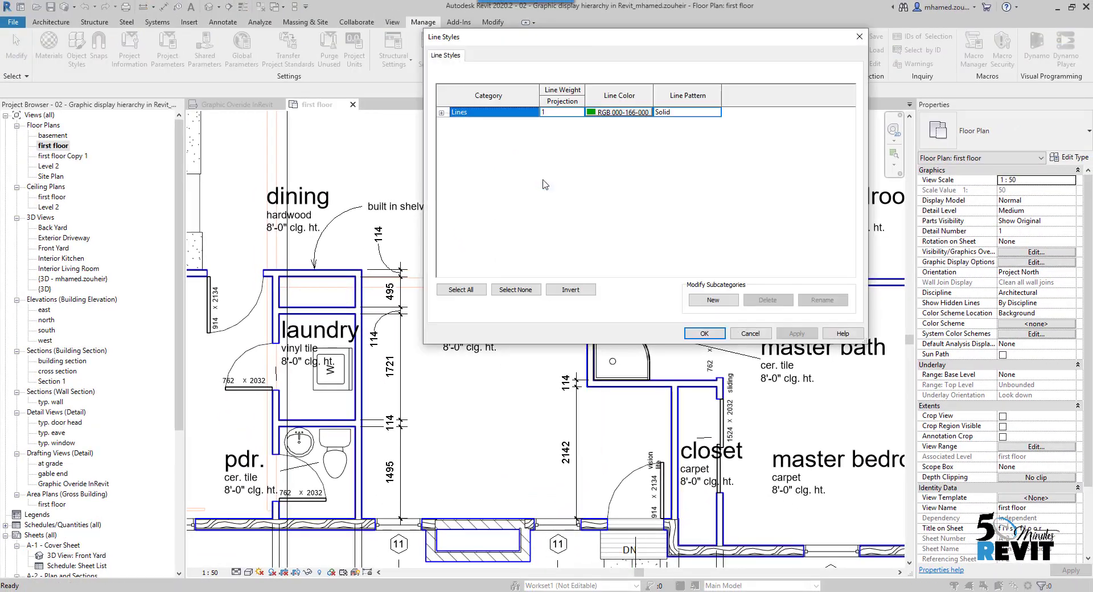
click(441, 112)
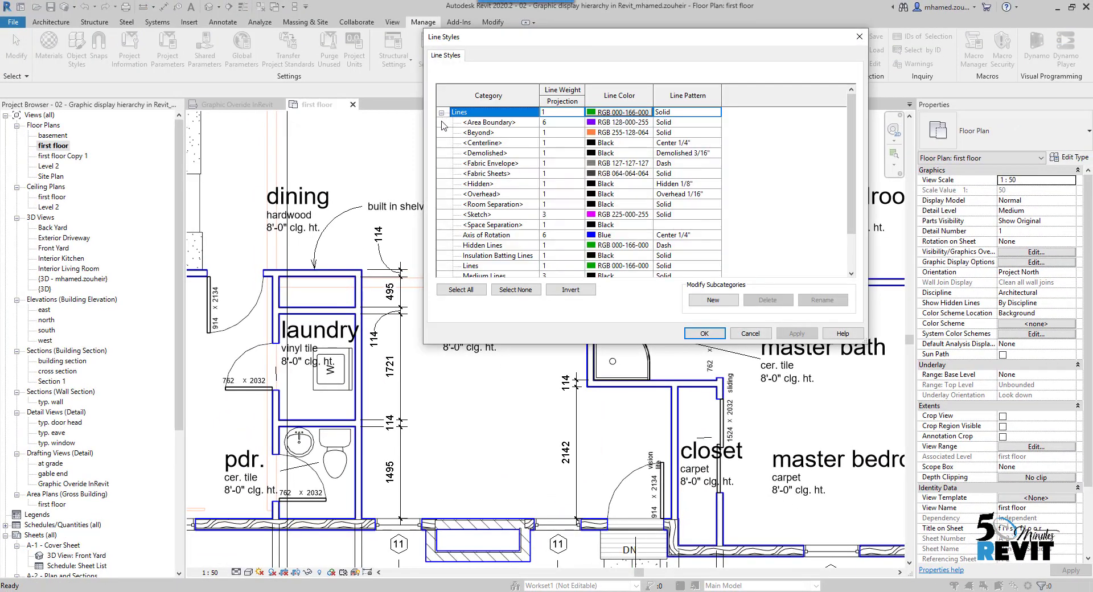
click(491, 133)
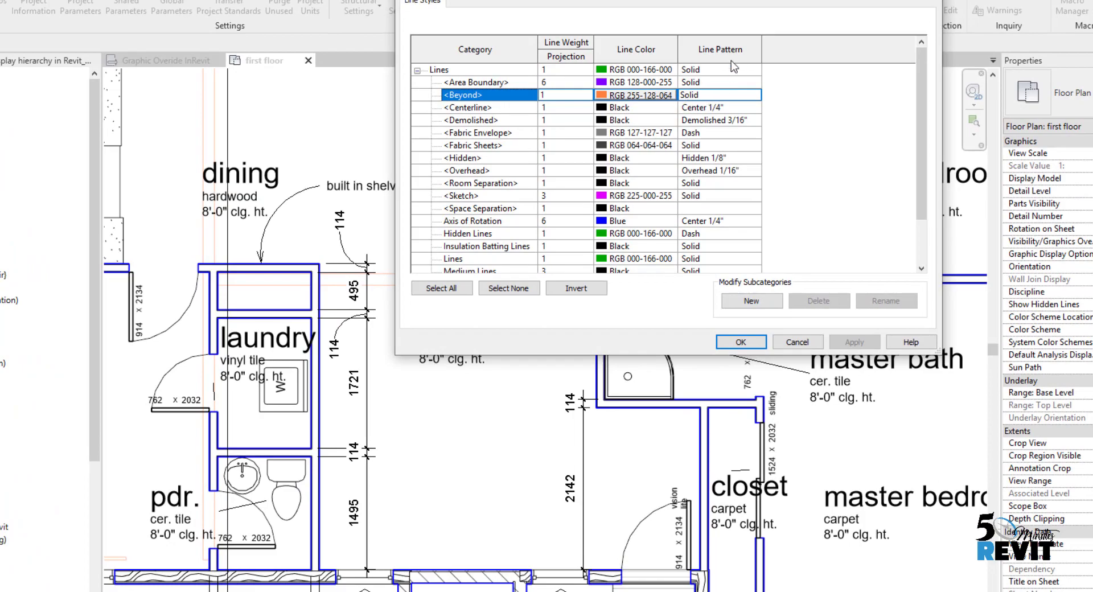
click(739, 341)
scroll(543, 328, up, 2)
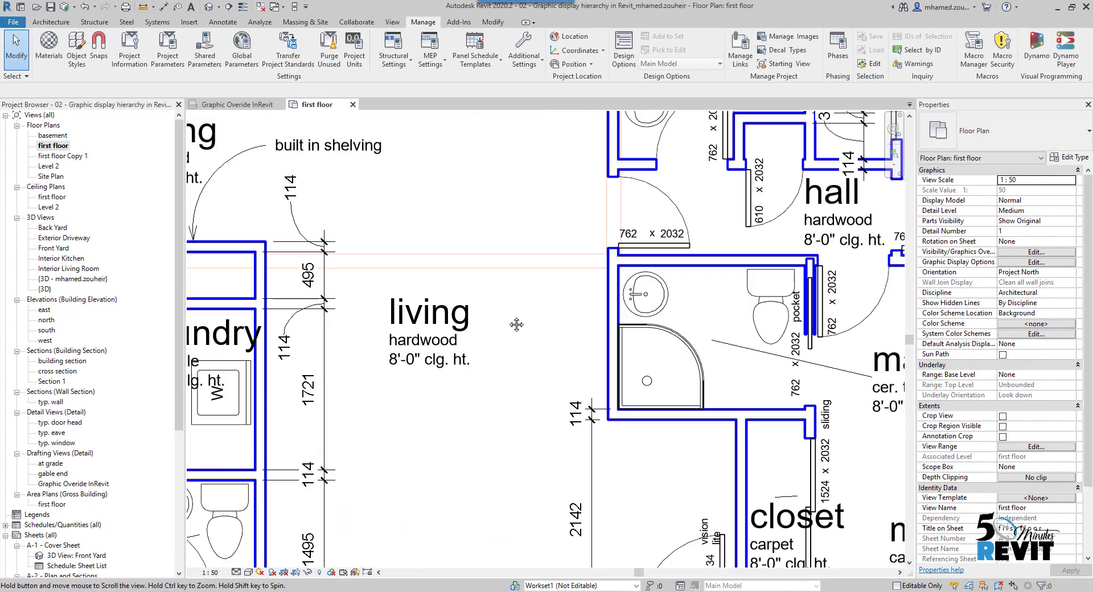
Set the horizontal wall above the master bath to the Existing phase.
middle_drag(539, 298, 536, 307)
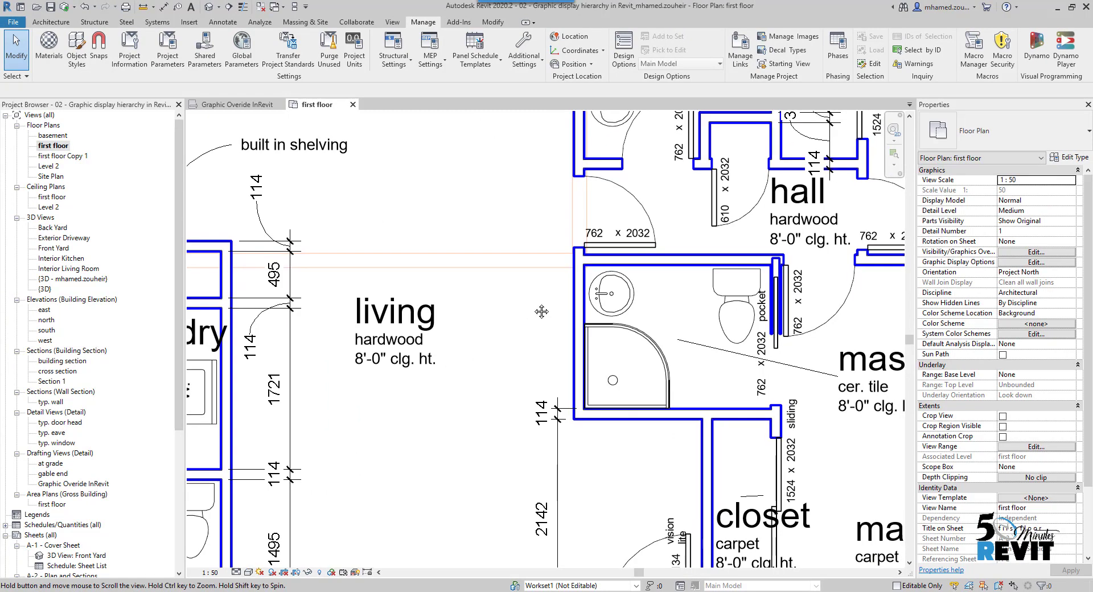
click(675, 268)
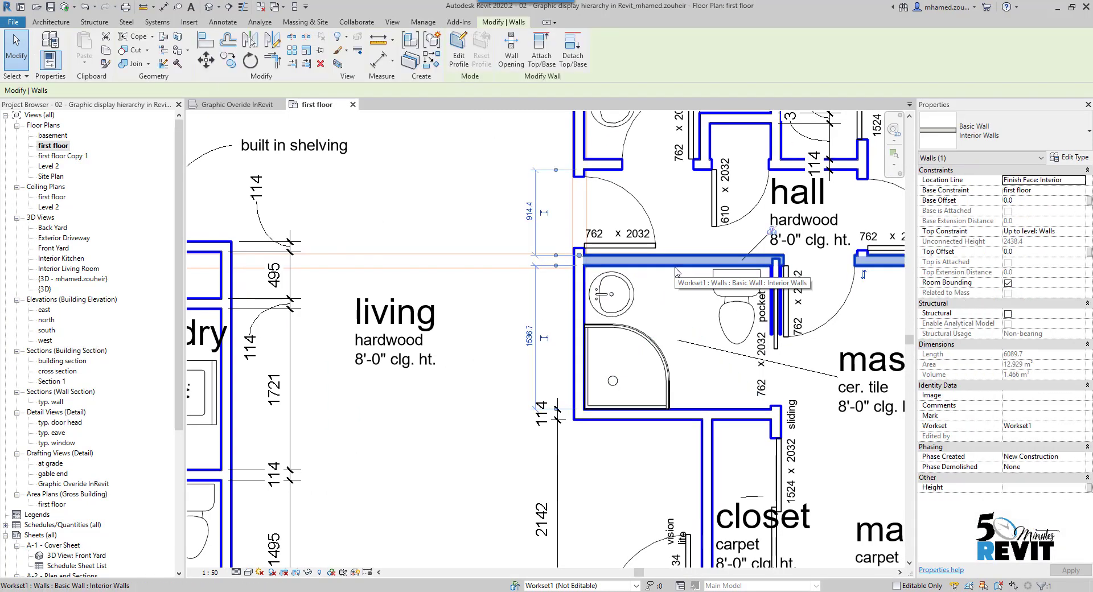
click(1083, 459)
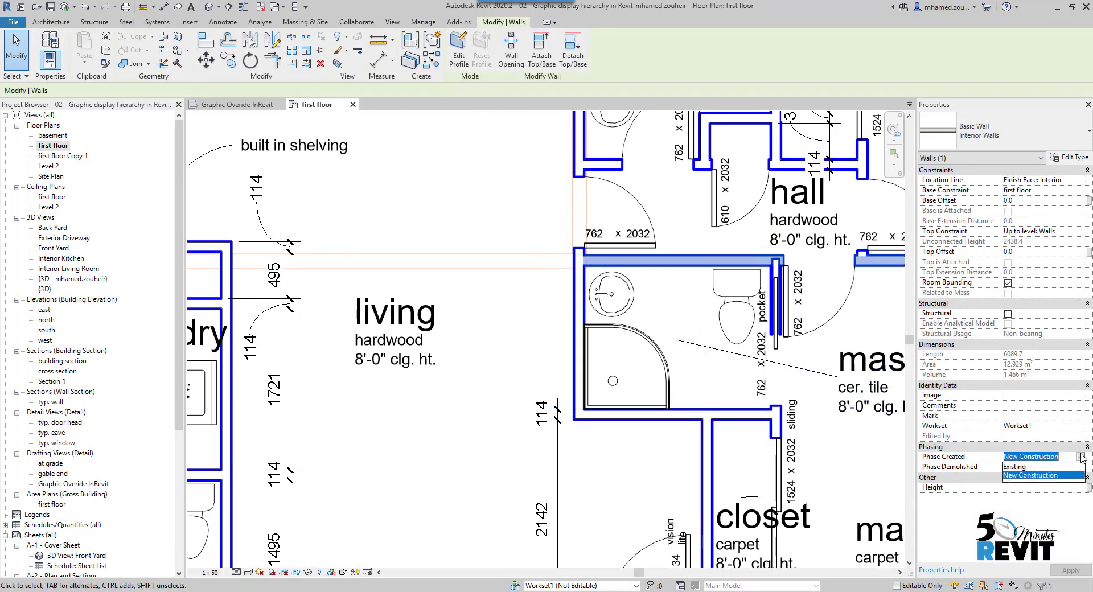
click(1024, 468)
click(1067, 571)
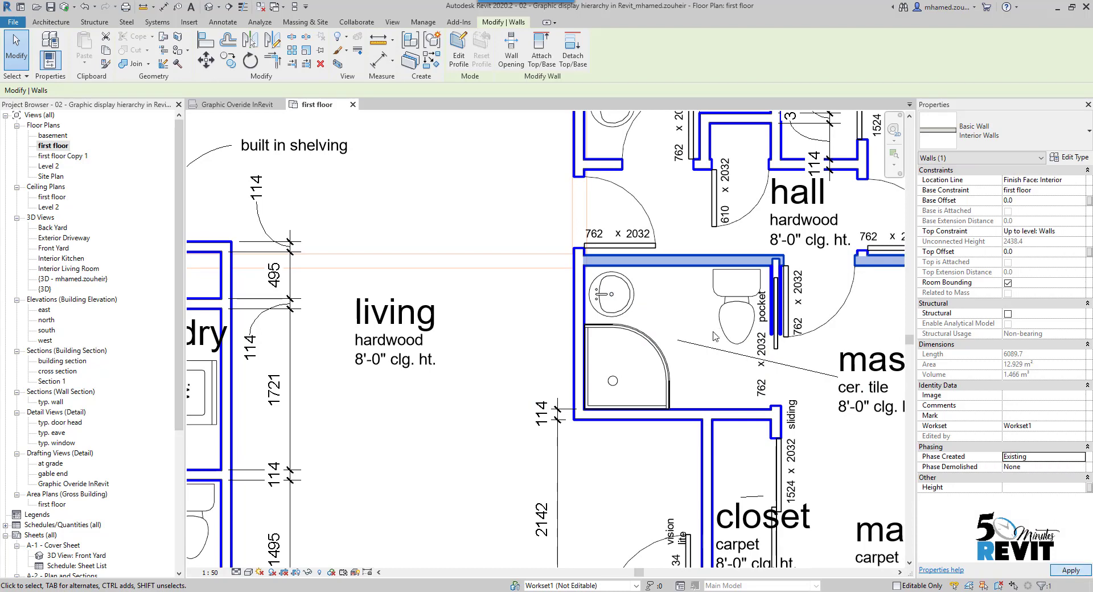
key(Escape)
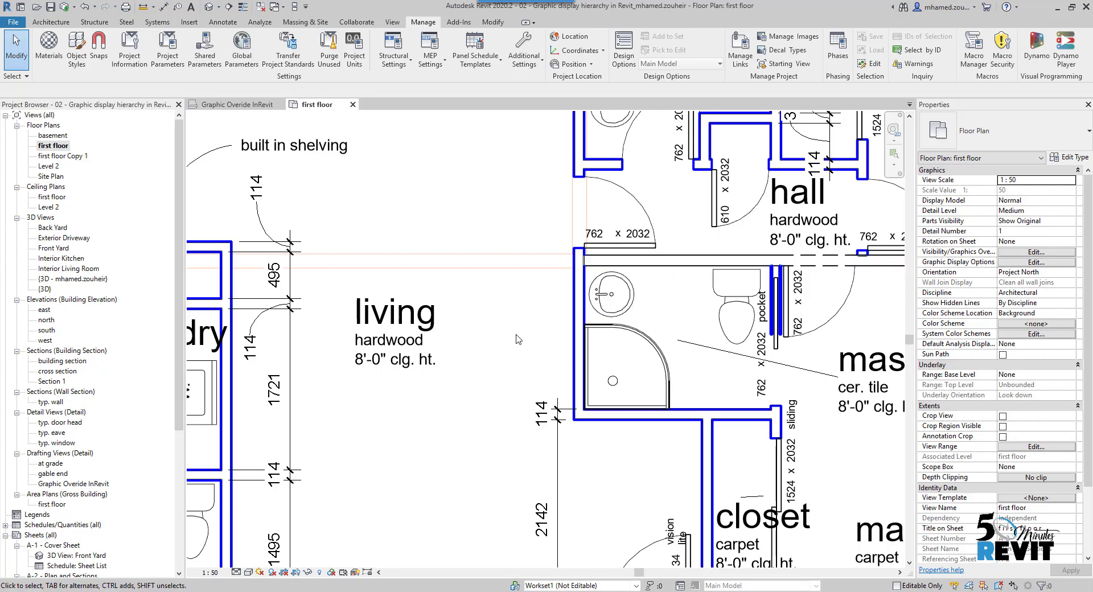
Set the wall west of the bathroom to Existing, then open the Graphic Overide InRevit view.
click(531, 264)
click(1073, 457)
click(1081, 457)
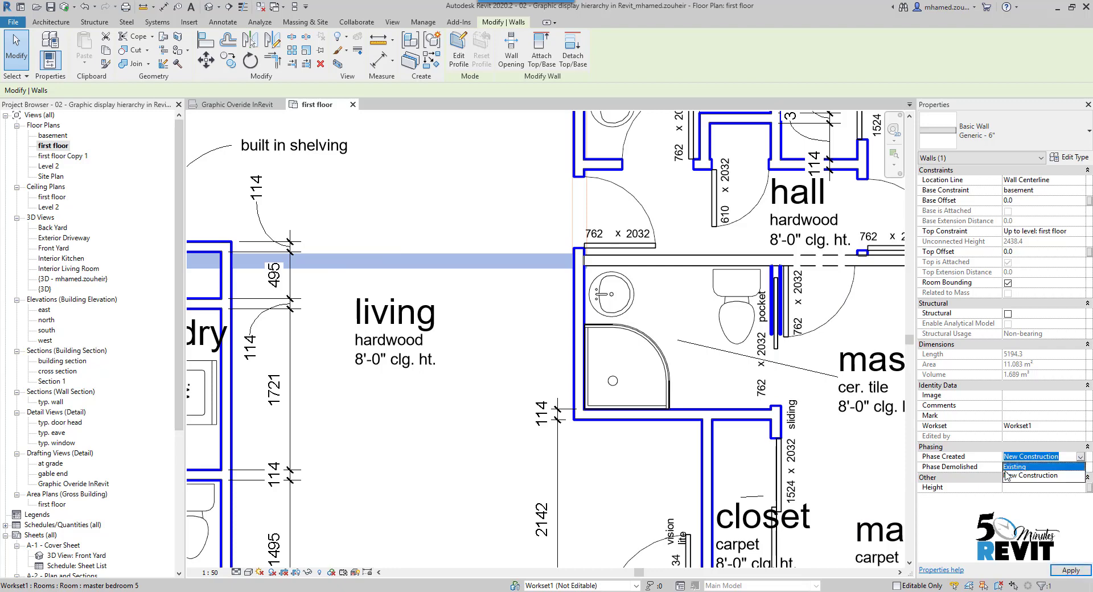
click(1024, 467)
click(498, 332)
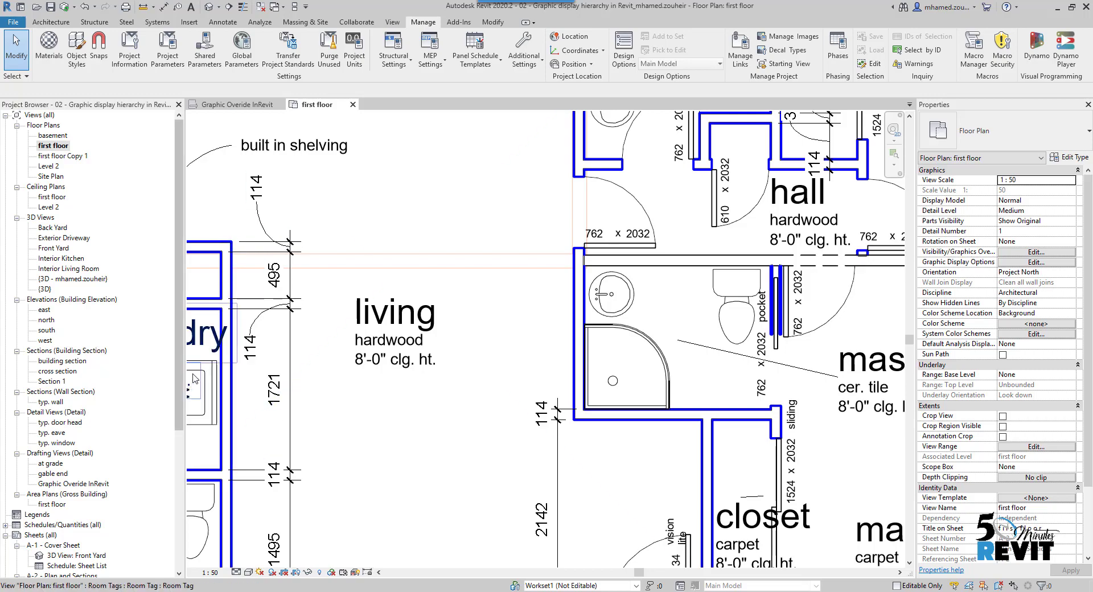
scroll(85, 443, down, 1)
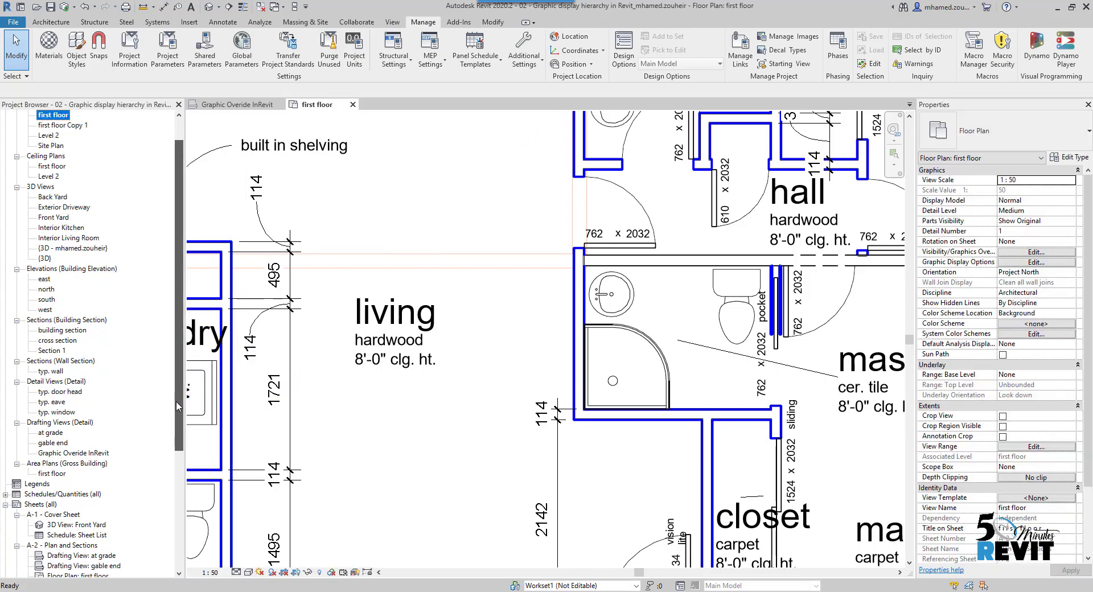
double_click(64, 453)
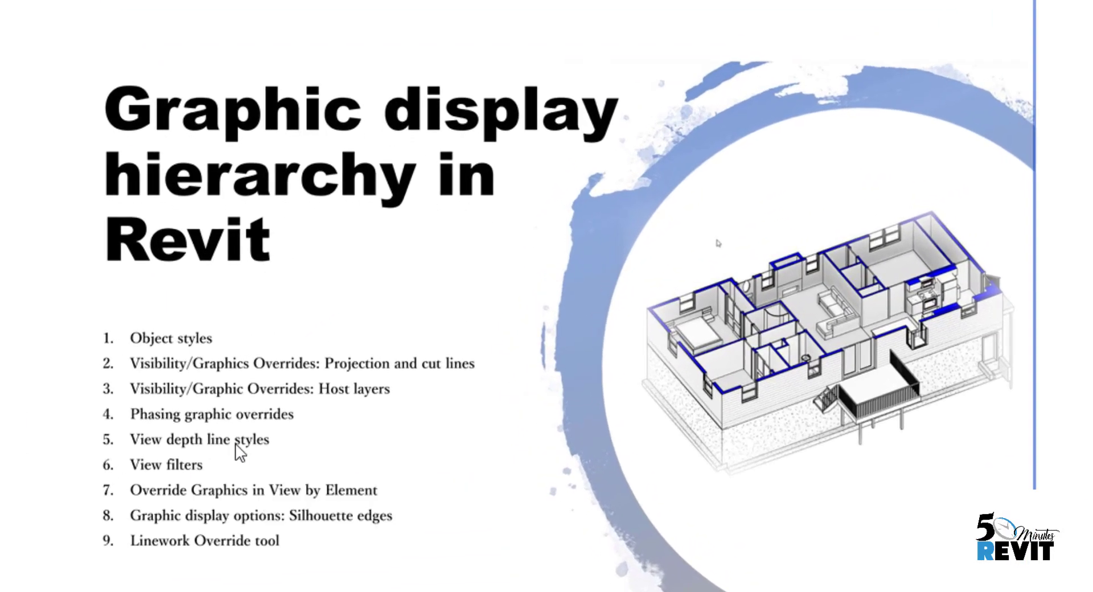